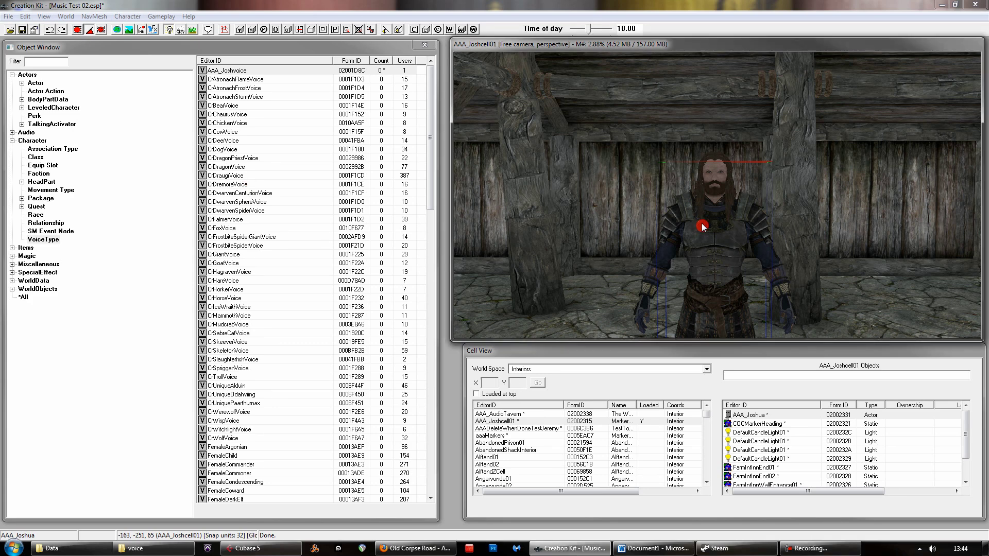
Inspect the AAA_Joshvoice voice type's ID and close it unchanged
{"action": "scroll", "coordinate": [719, 225], "scroll_direction": "up", "scroll_amount": 2}
{"action": "scroll", "coordinate": [724, 228], "scroll_direction": "down", "scroll_amount": 2}
{"action": "left_click", "coordinate": [236, 71]}
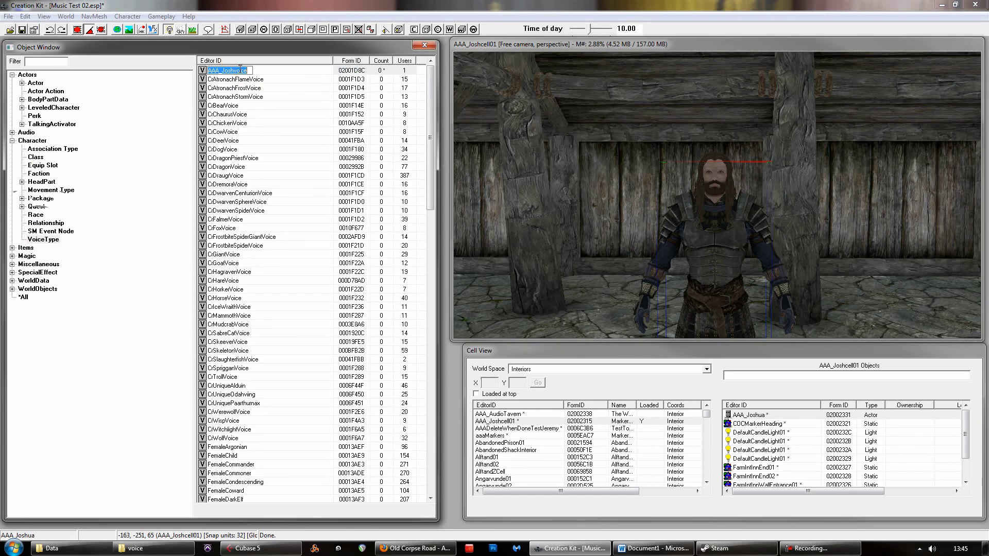
{"action": "left_click", "coordinate": [263, 74]}
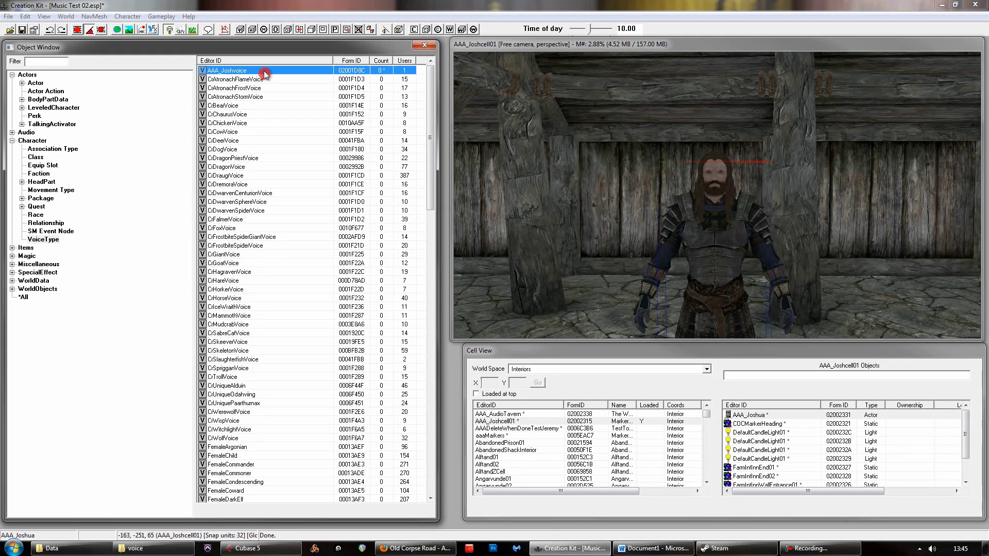
{"action": "double_click", "coordinate": [265, 74]}
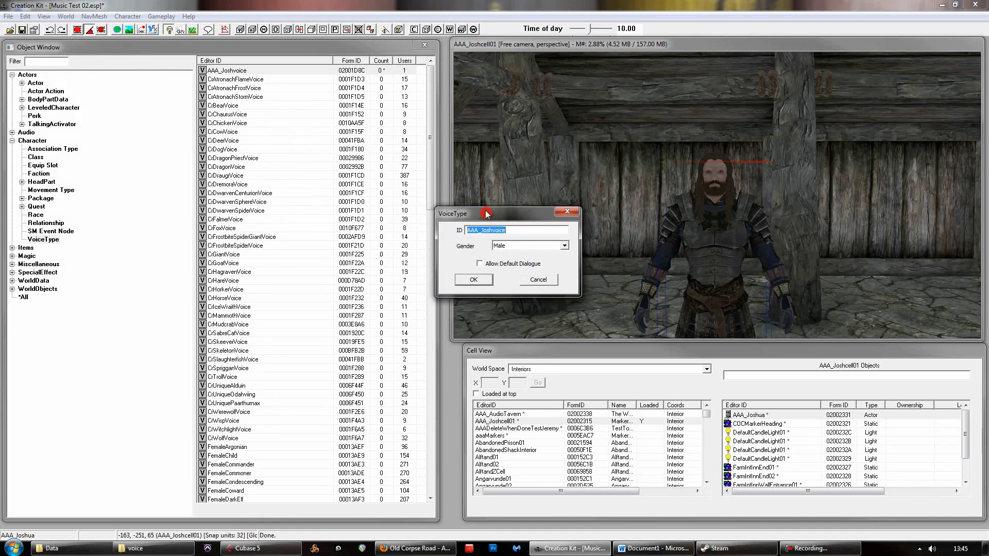
{"action": "left_click", "coordinate": [519, 232]}
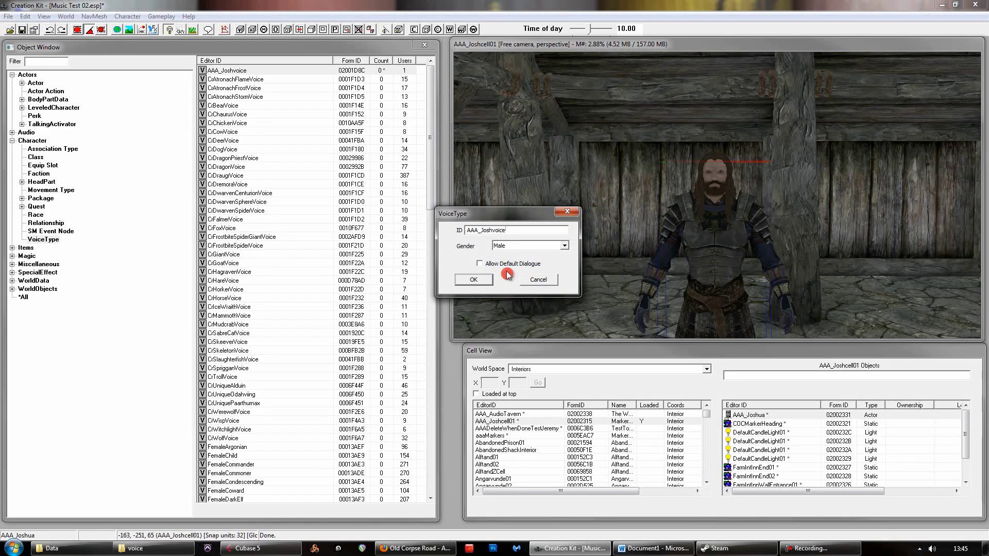
{"action": "left_click", "coordinate": [538, 280]}
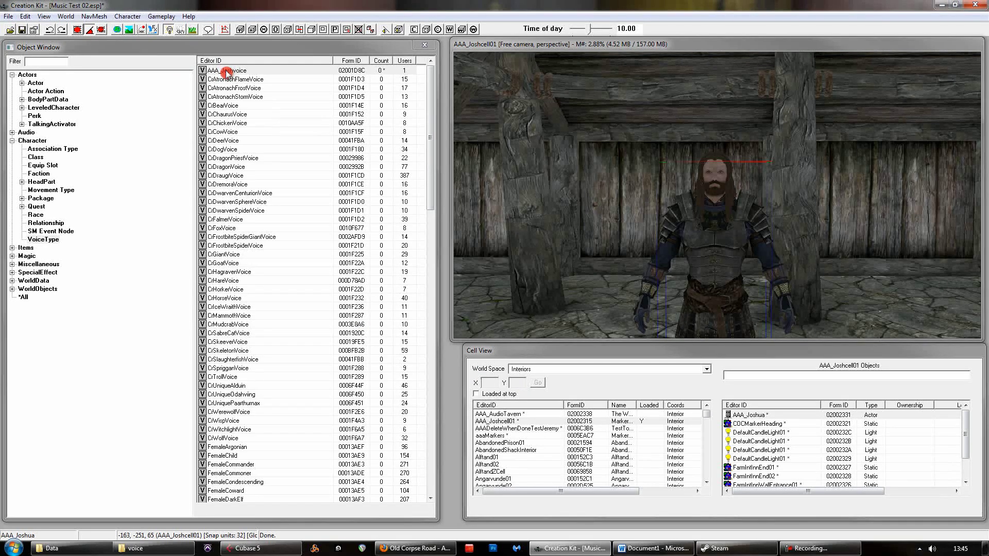
Open actor AAA_Joshua, set its Voice Type to AAA_Joshvoice, and confirm
{"action": "left_click", "coordinate": [34, 83]}
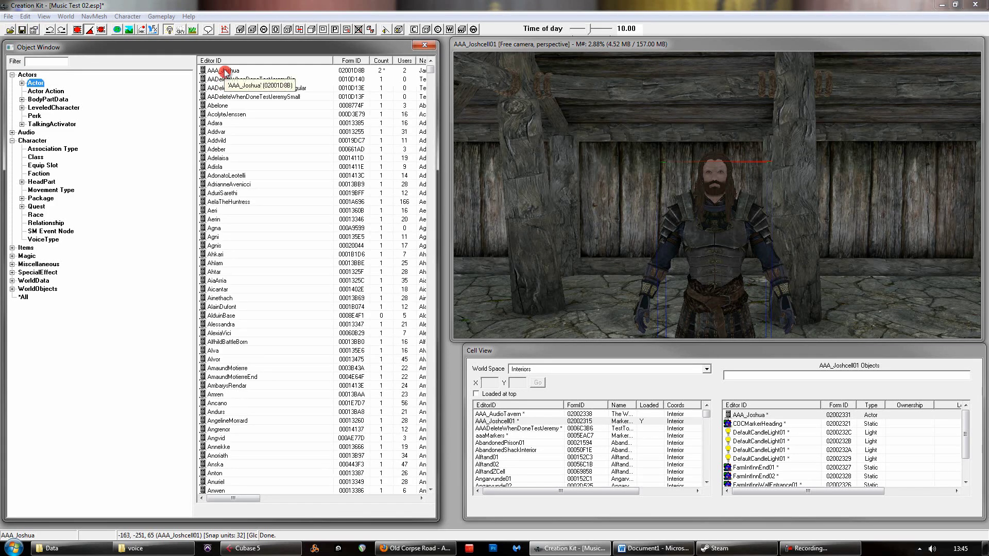
{"action": "double_click", "coordinate": [225, 71]}
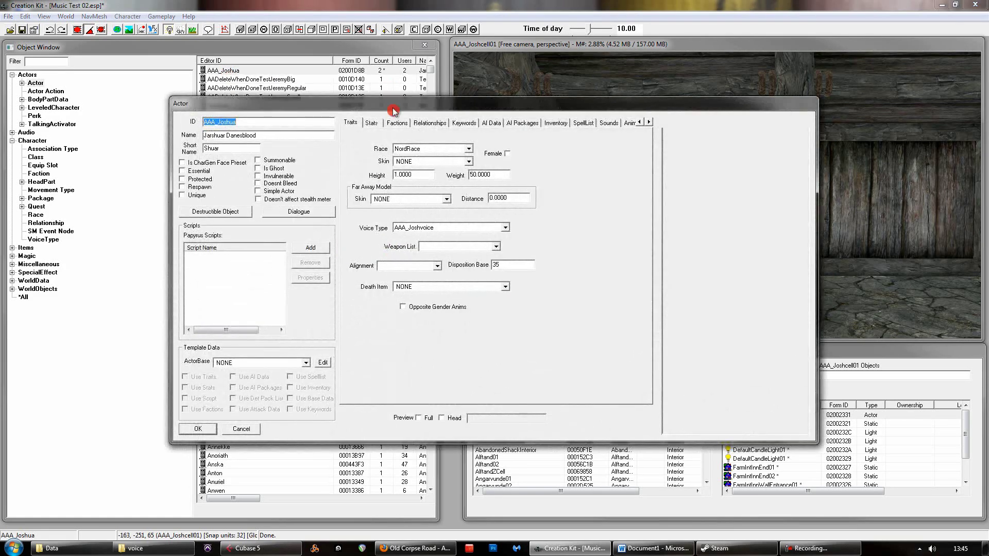
{"action": "left_click_drag", "start_coordinate": [392, 103], "coordinate": [462, 142]}
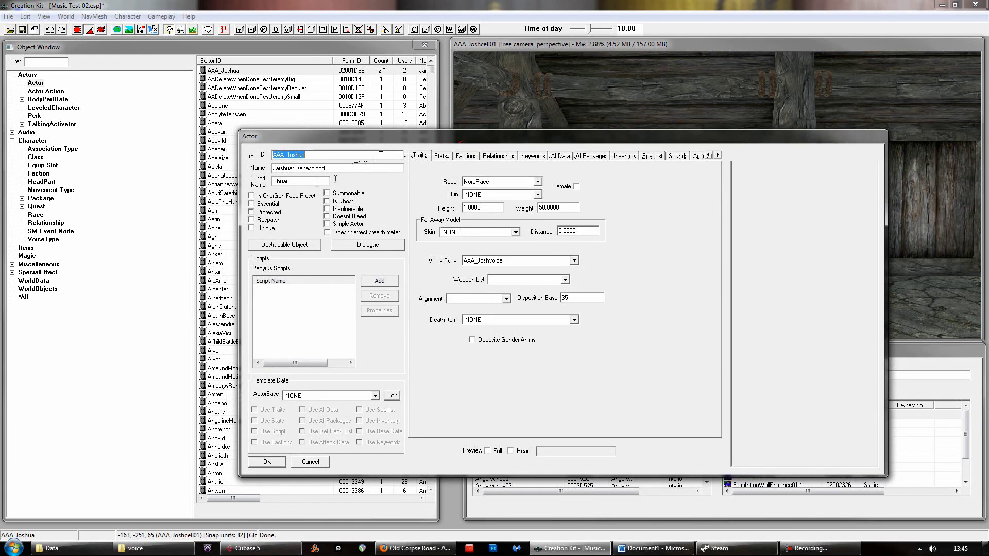
{"action": "left_click", "coordinate": [315, 182]}
{"action": "left_click", "coordinate": [330, 154]}
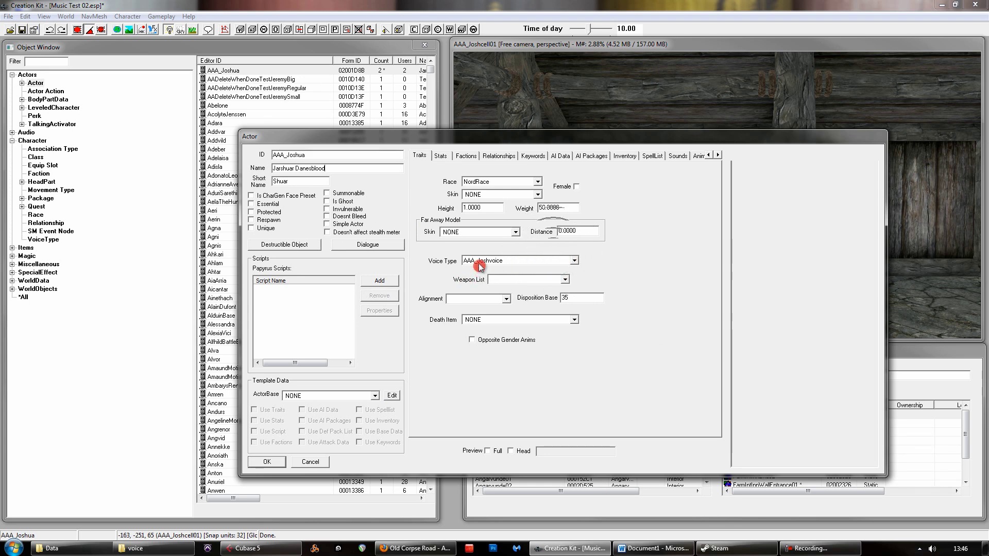
{"action": "left_click", "coordinate": [576, 262]}
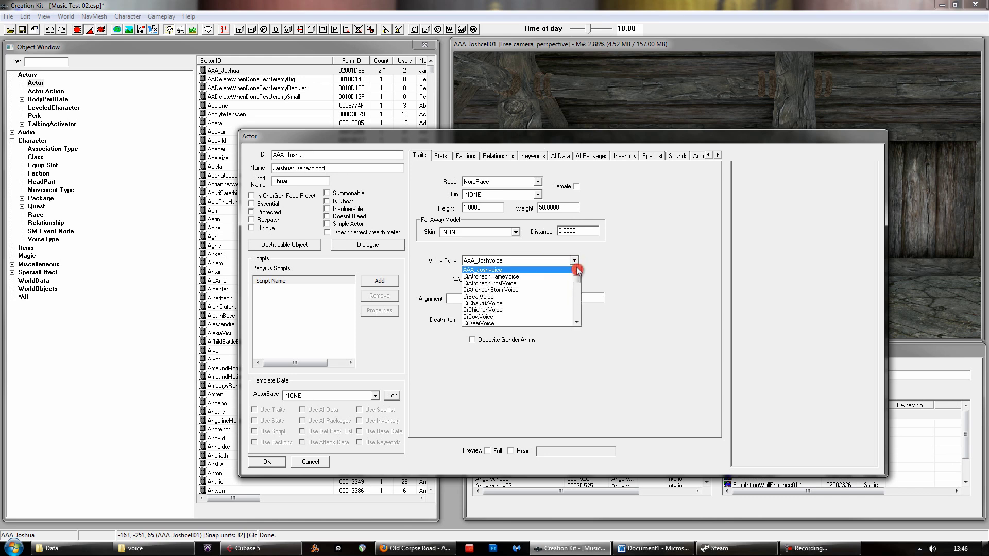
{"action": "scroll", "coordinate": [577, 270], "scroll_direction": "up", "scroll_amount": 2}
{"action": "left_click", "coordinate": [514, 277]}
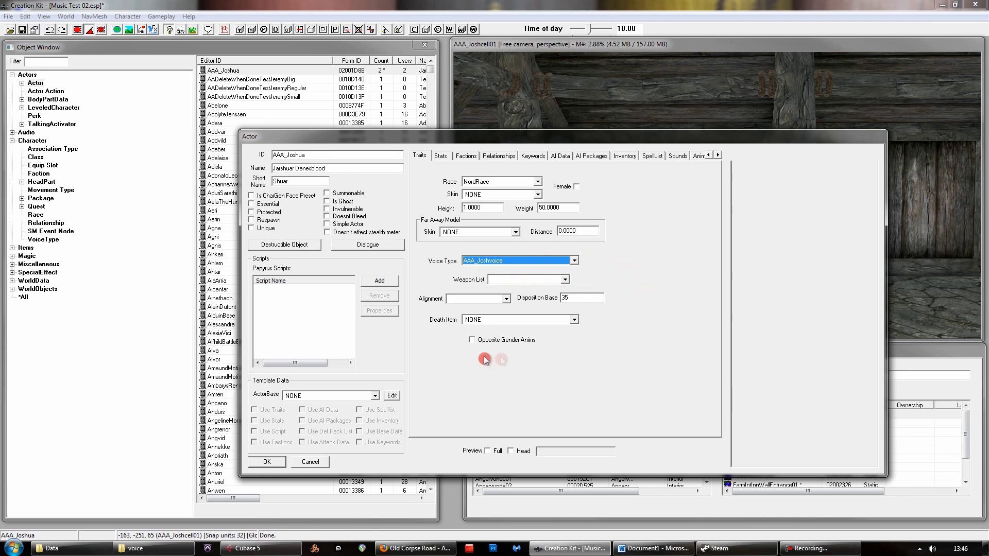
{"action": "left_click", "coordinate": [266, 462]}
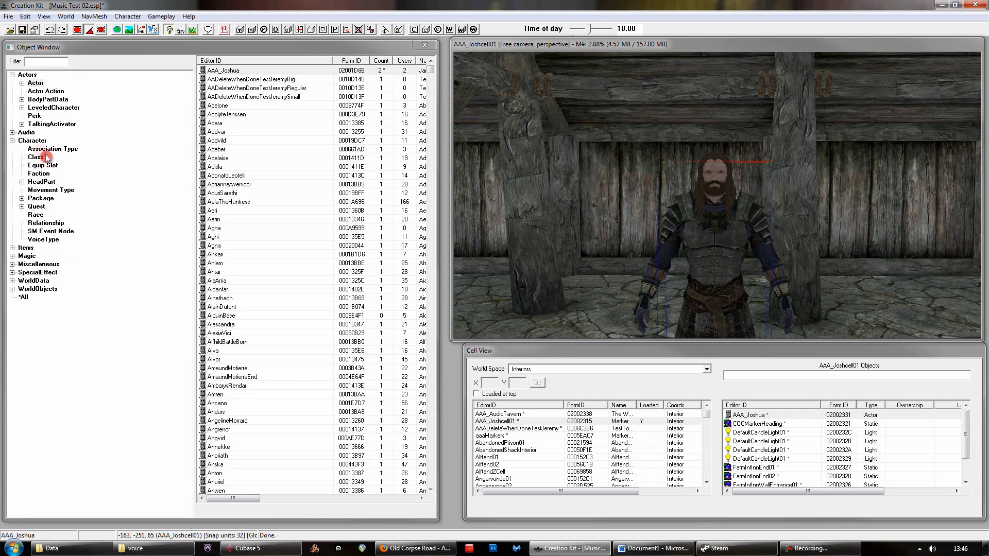
Open the AAA_Josh_dialogue quest from the Character > Quest list
{"action": "left_click", "coordinate": [32, 141]}
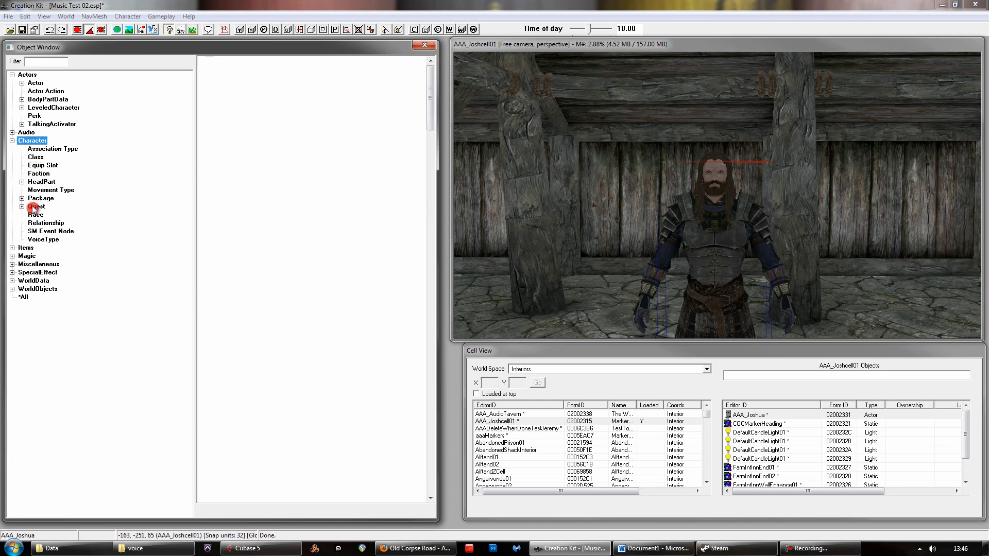
{"action": "left_click", "coordinate": [34, 206]}
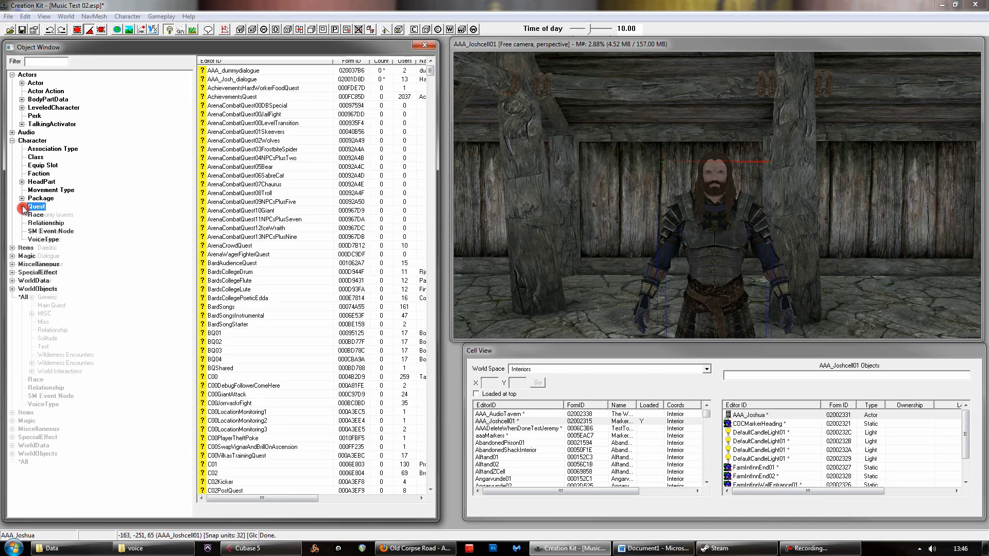
{"action": "double_click", "coordinate": [29, 207]}
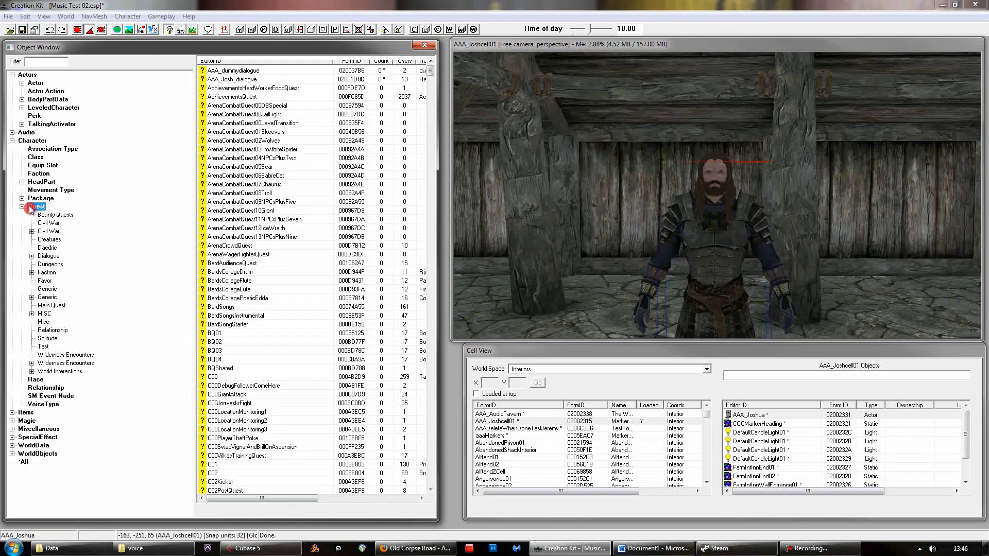
{"action": "left_click", "coordinate": [242, 80]}
{"action": "key", "text": "super"}
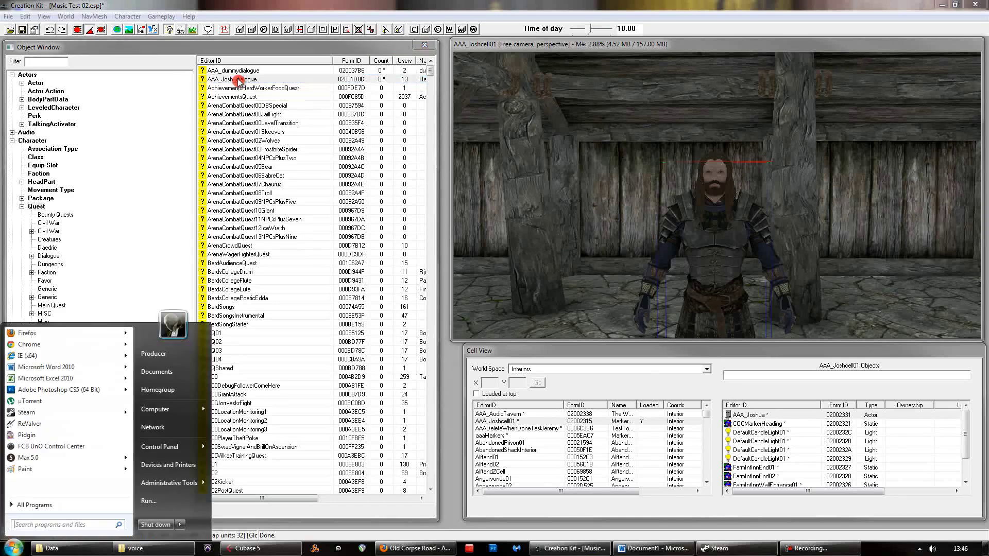
{"action": "left_click", "coordinate": [238, 80]}
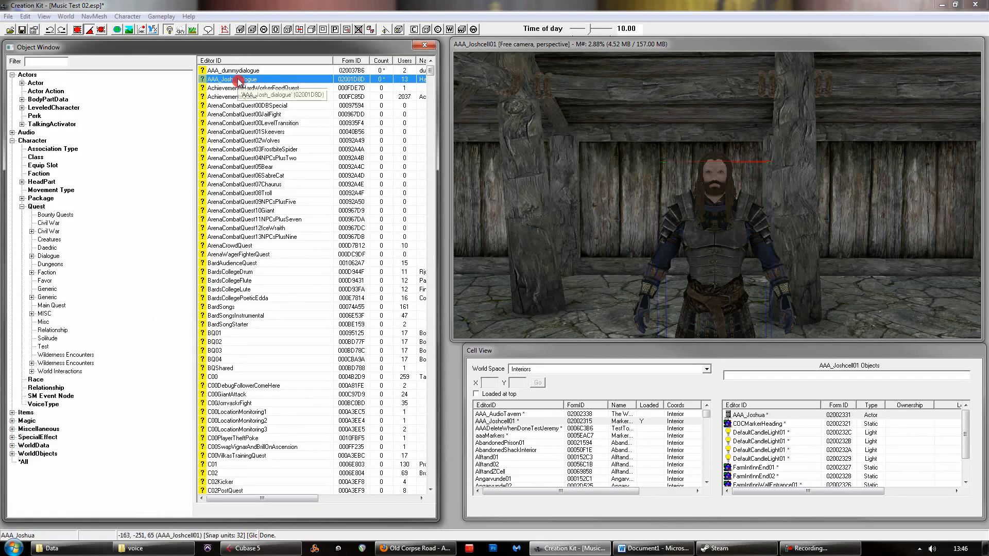
{"action": "double_click", "coordinate": [238, 79]}
{"action": "left_click_drag", "start_coordinate": [276, 87], "coordinate": [297, 100]}
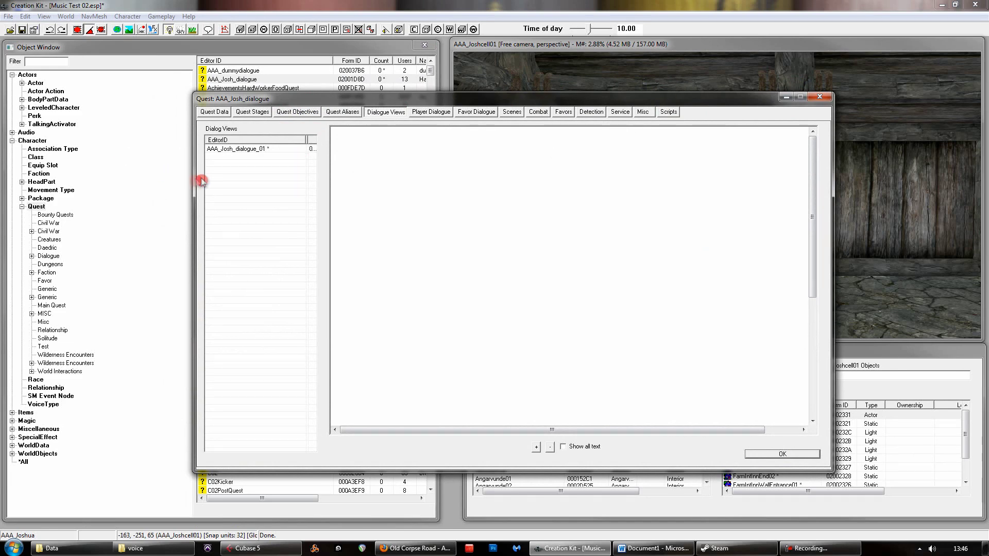
On Quest Data, keep the Side Quests type and choose to edit the GetIsID condition
{"action": "left_click", "coordinate": [210, 112]}
{"action": "left_click_drag", "start_coordinate": [345, 97], "coordinate": [375, 107]}
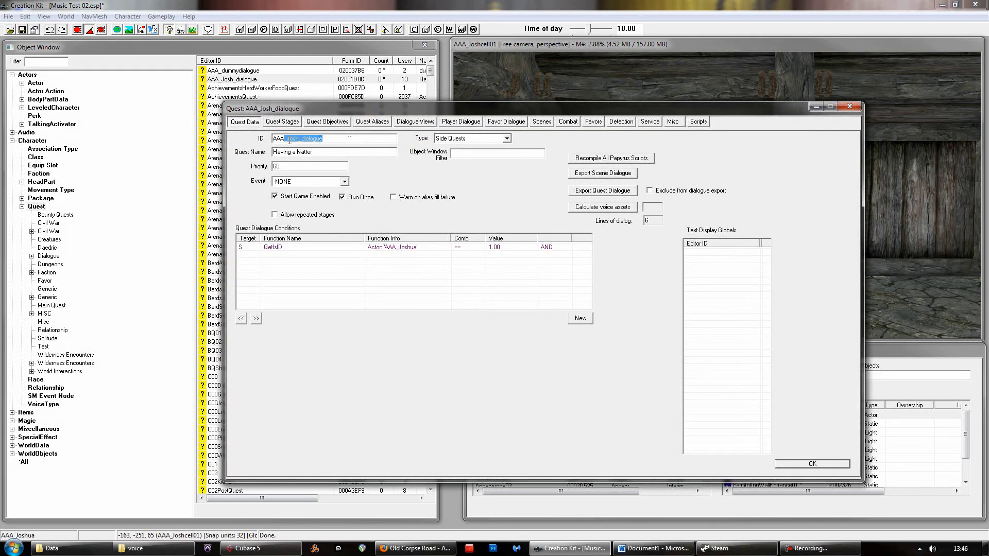
{"action": "left_click", "coordinate": [317, 152]}
{"action": "left_click", "coordinate": [507, 138]}
{"action": "left_click", "coordinate": [507, 138]}
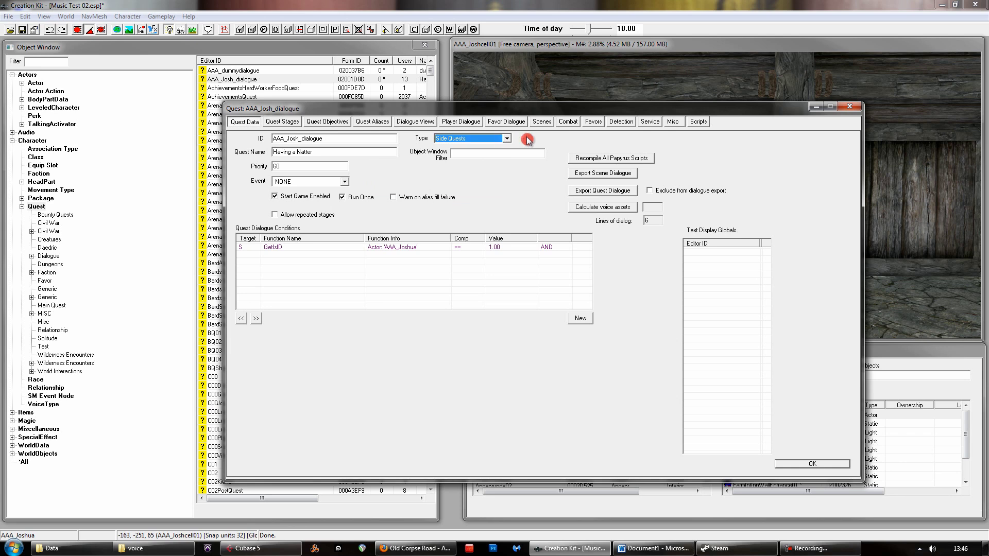
{"action": "left_click", "coordinate": [364, 248]}
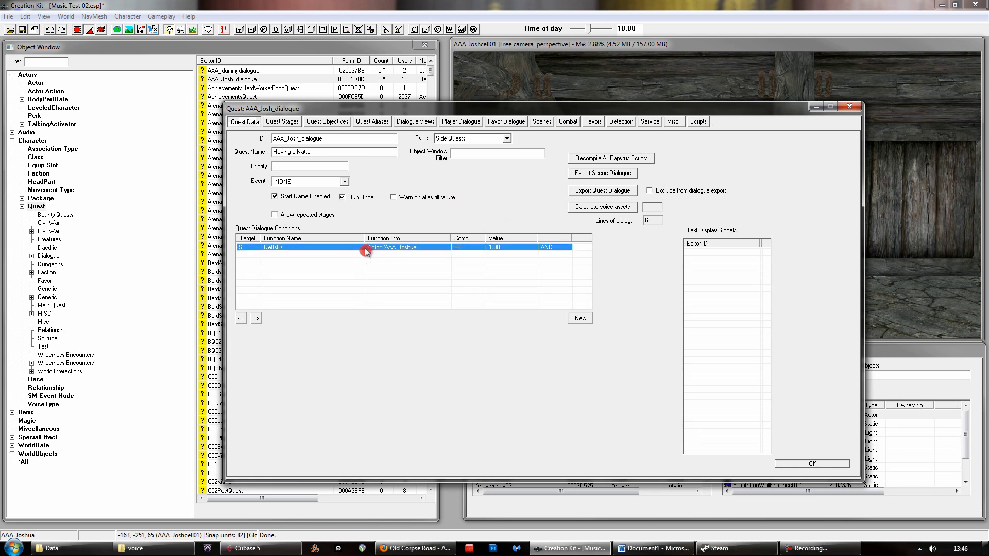
{"action": "double_click", "coordinate": [308, 247]}
{"action": "right_click", "coordinate": [393, 249]}
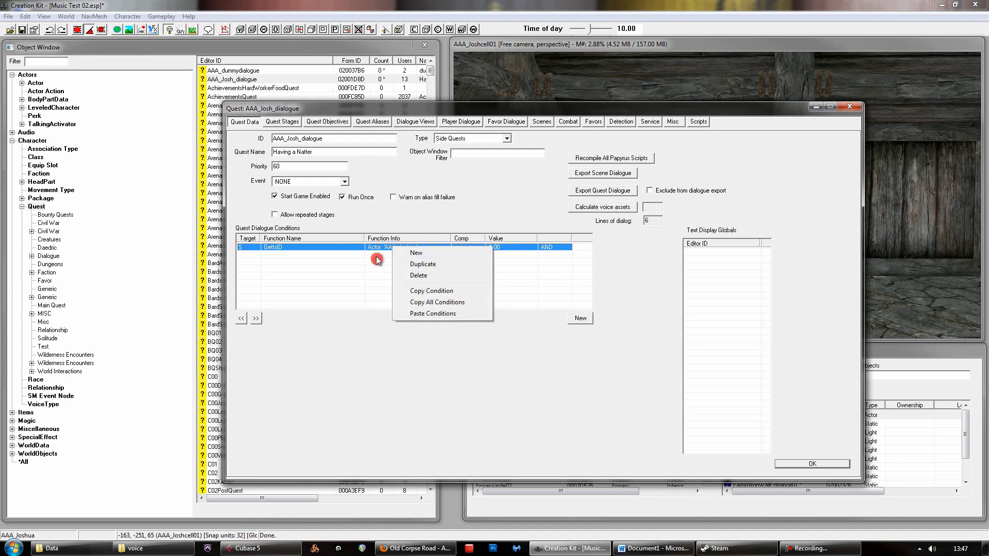
{"action": "left_click", "coordinate": [376, 249]}
Set the GetIsID condition's Actor parameter to AAA_Joshua and confirm the condition item
{"action": "double_click", "coordinate": [379, 249]}
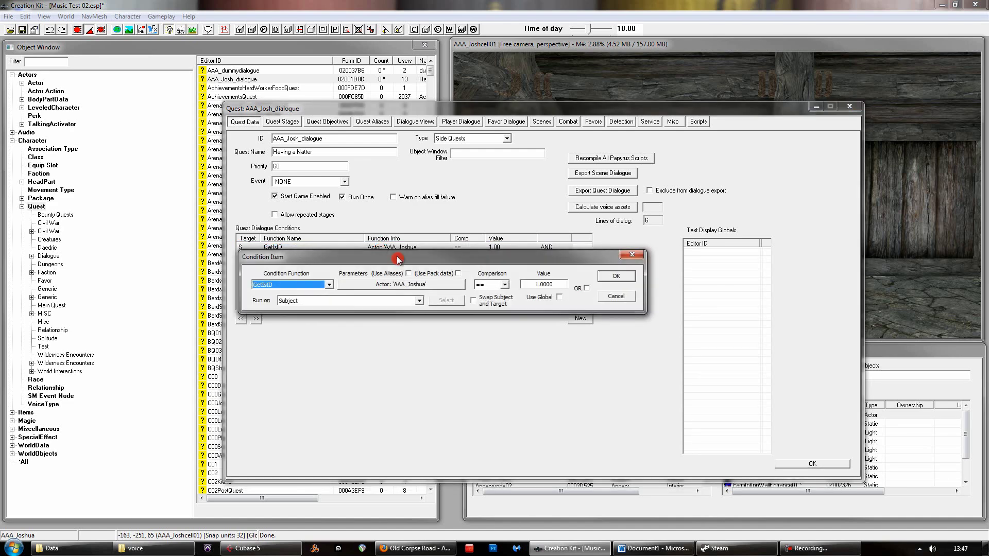
{"action": "left_click_drag", "start_coordinate": [396, 260], "coordinate": [438, 285]}
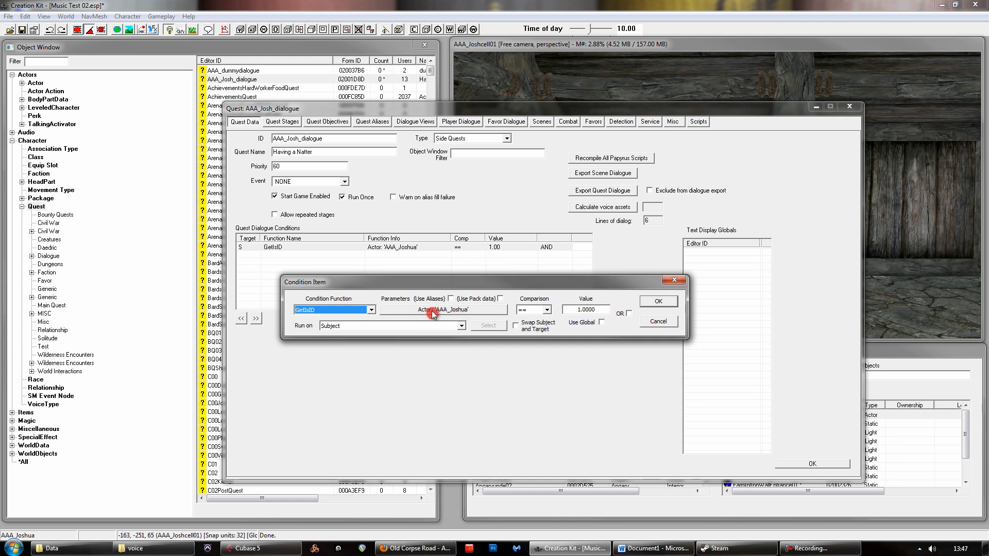
{"action": "left_click", "coordinate": [431, 310]}
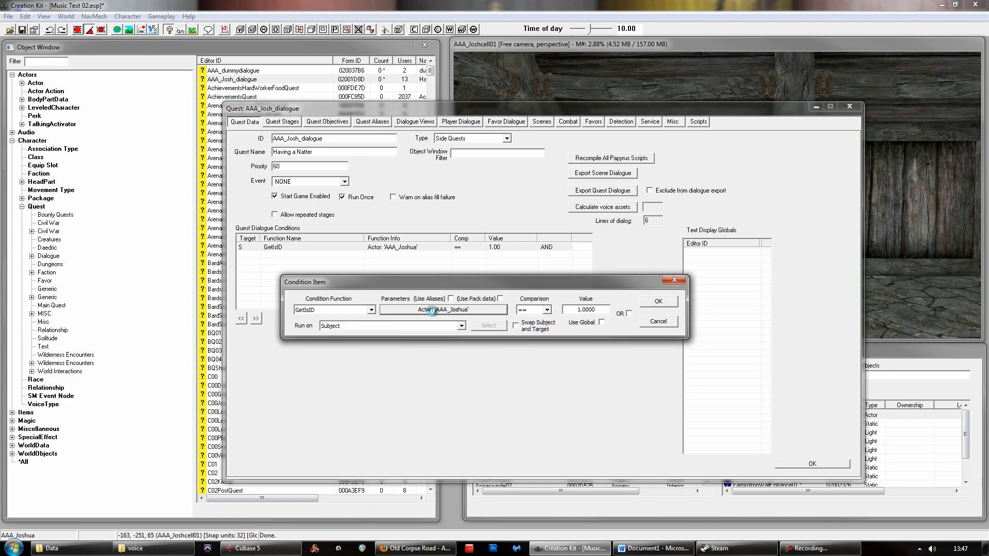
{"action": "left_click", "coordinate": [431, 311]}
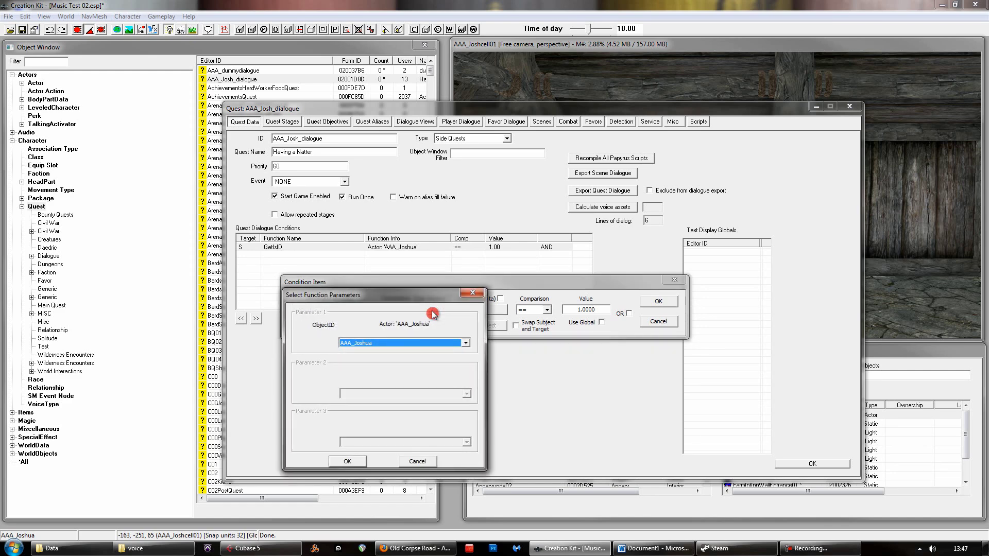
{"action": "left_click_drag", "start_coordinate": [415, 297], "coordinate": [420, 246]}
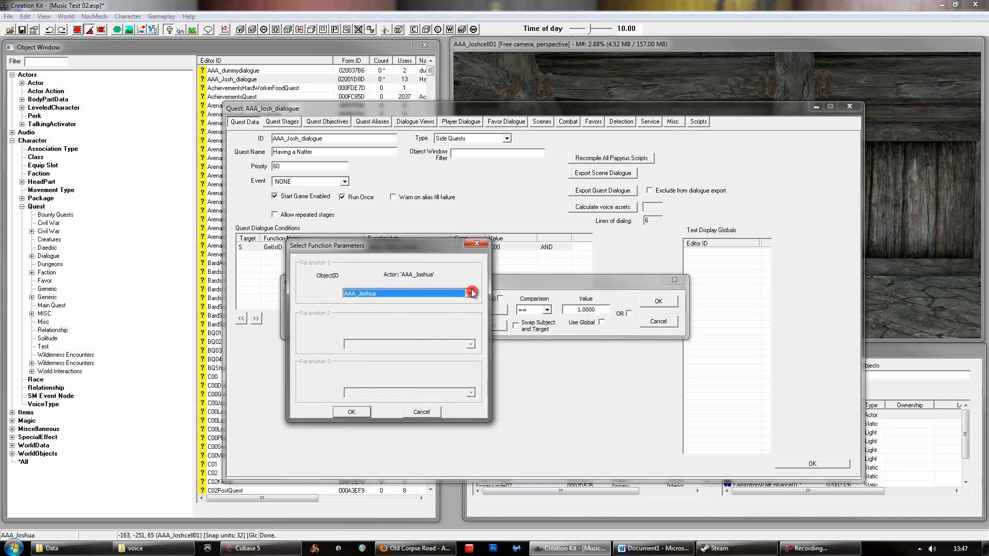
{"action": "left_click", "coordinate": [470, 293]}
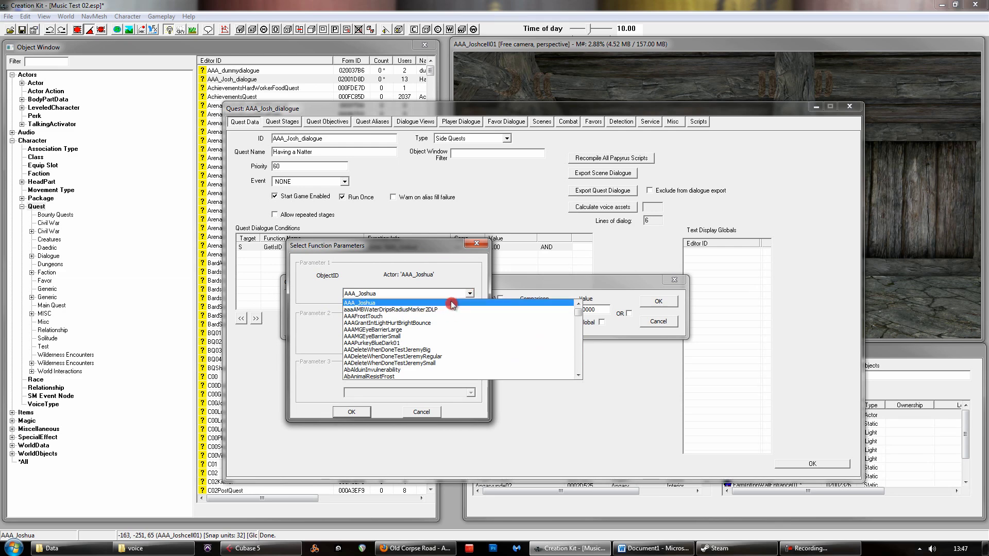
{"action": "left_click", "coordinate": [453, 303]}
{"action": "left_click", "coordinate": [415, 413]}
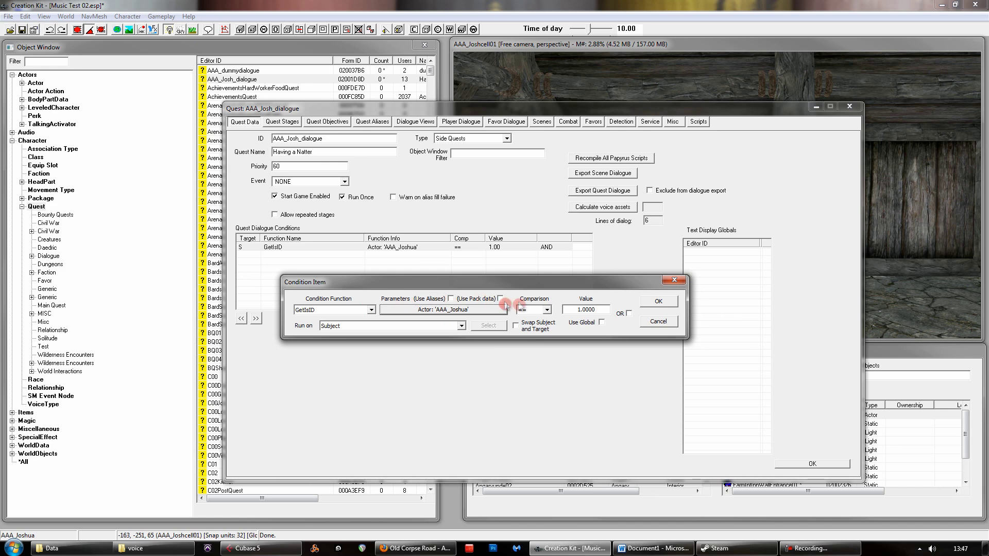
{"action": "left_click", "coordinate": [658, 301]}
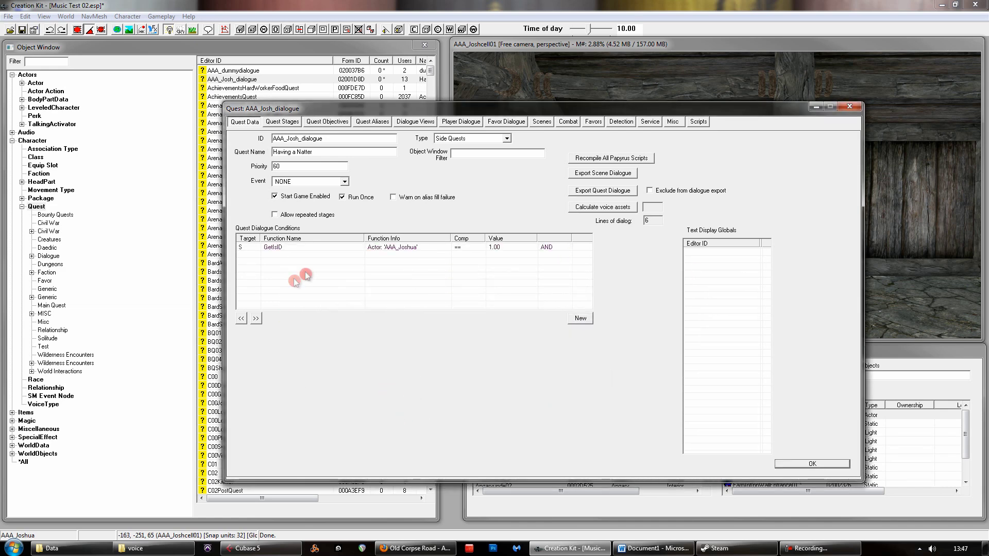
Reopen the AAA_Josh_dialogue quest and display the AAA_Josh_dialogue_01 dialogue view
{"action": "left_click", "coordinate": [778, 464]}
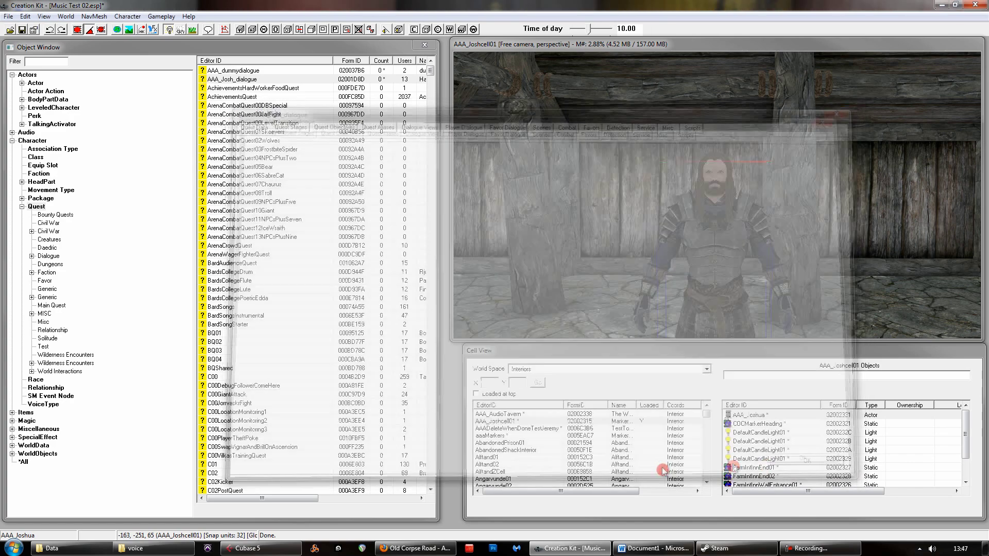
{"action": "double_click", "coordinate": [223, 79]}
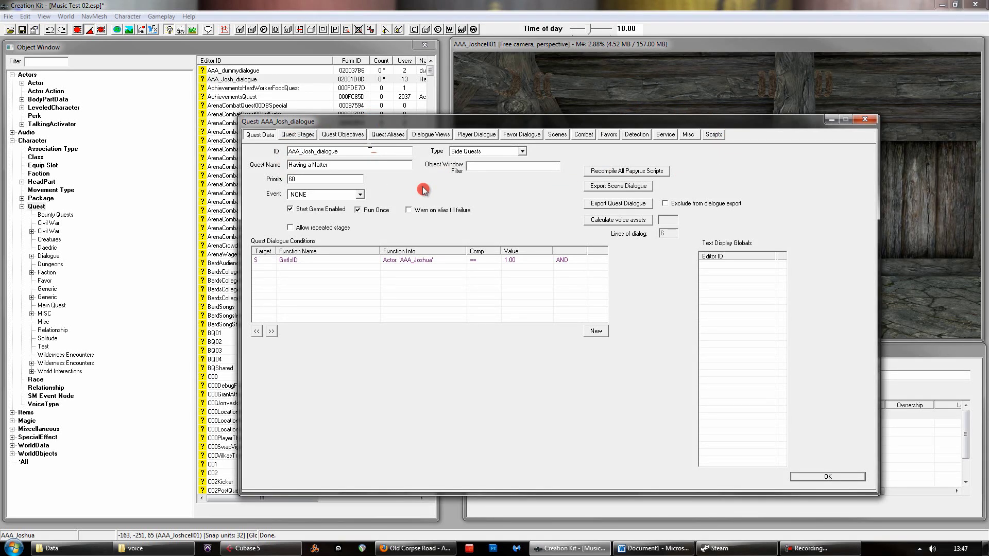
{"action": "left_click", "coordinate": [431, 136]}
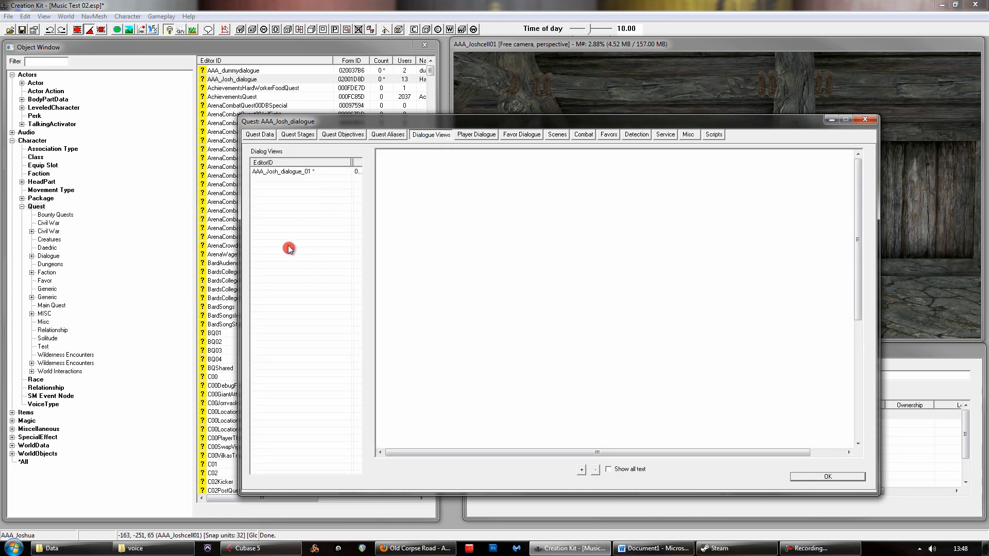
{"action": "left_click", "coordinate": [307, 173]}
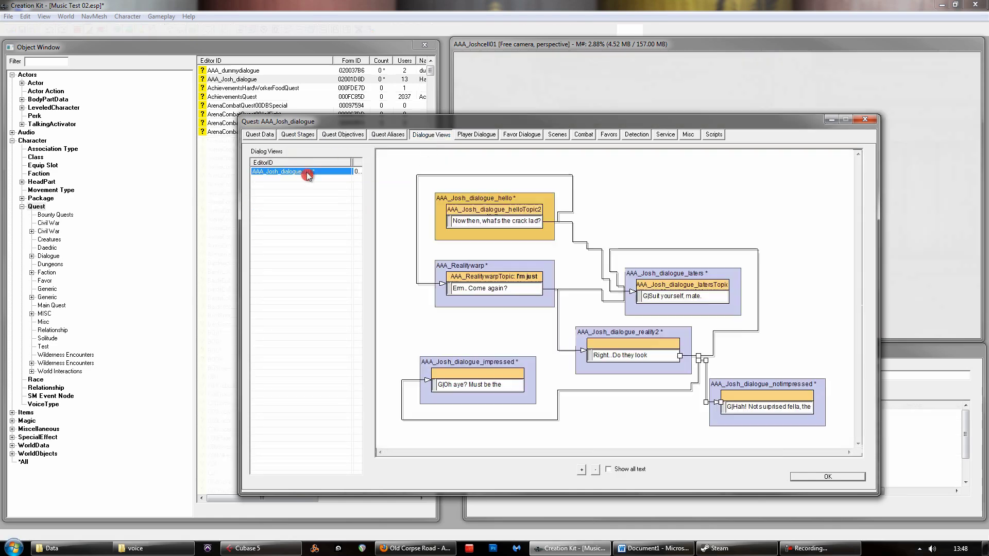
Start a new dialogue view, cancel it, and show the AAA_Josh_dialogue_01 graph again
{"action": "left_click", "coordinate": [295, 191]}
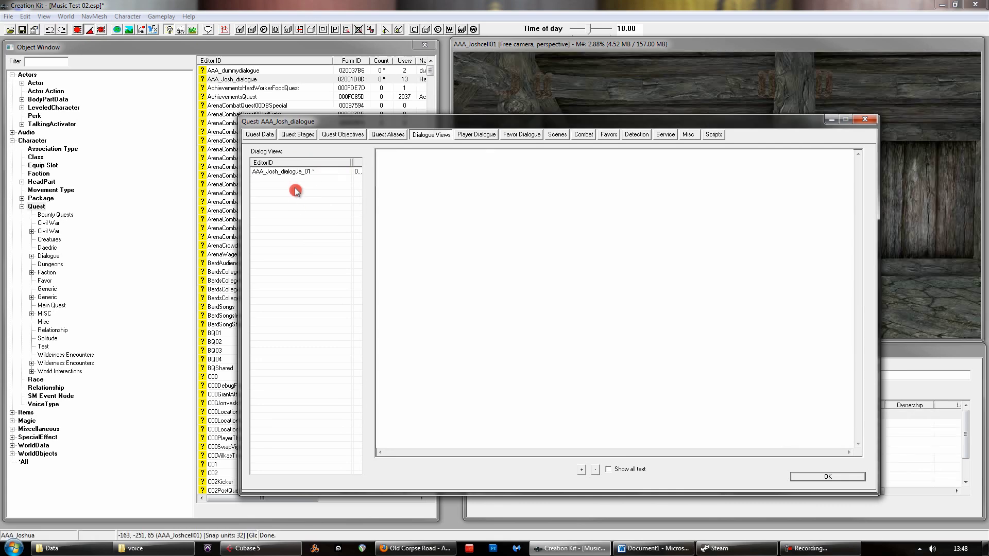
{"action": "right_click", "coordinate": [295, 191]}
{"action": "left_click", "coordinate": [309, 194]}
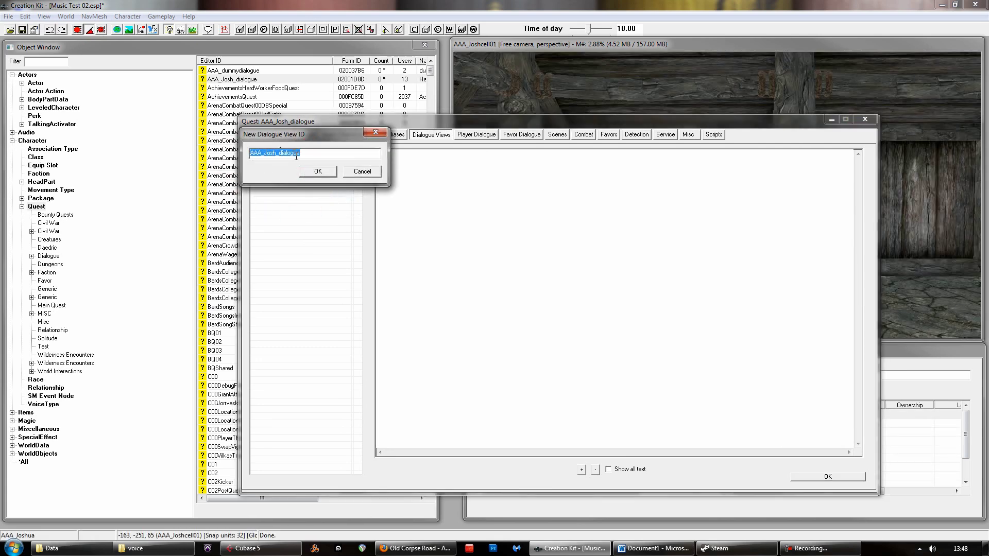
{"action": "left_click", "coordinate": [313, 156]}
{"action": "left_click_drag", "start_coordinate": [308, 142], "coordinate": [254, 171]}
{"action": "left_click", "coordinate": [315, 170]}
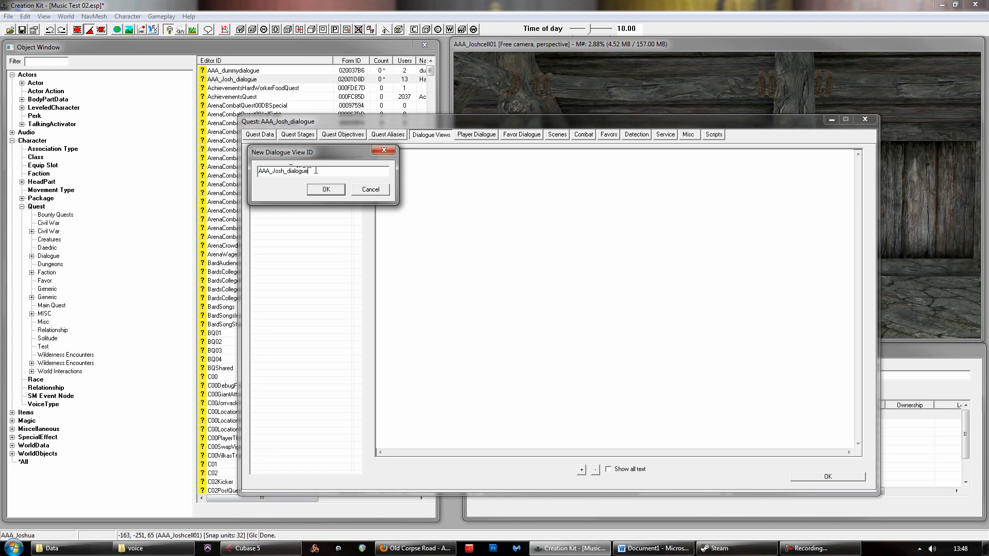
{"action": "left_click", "coordinate": [371, 190]}
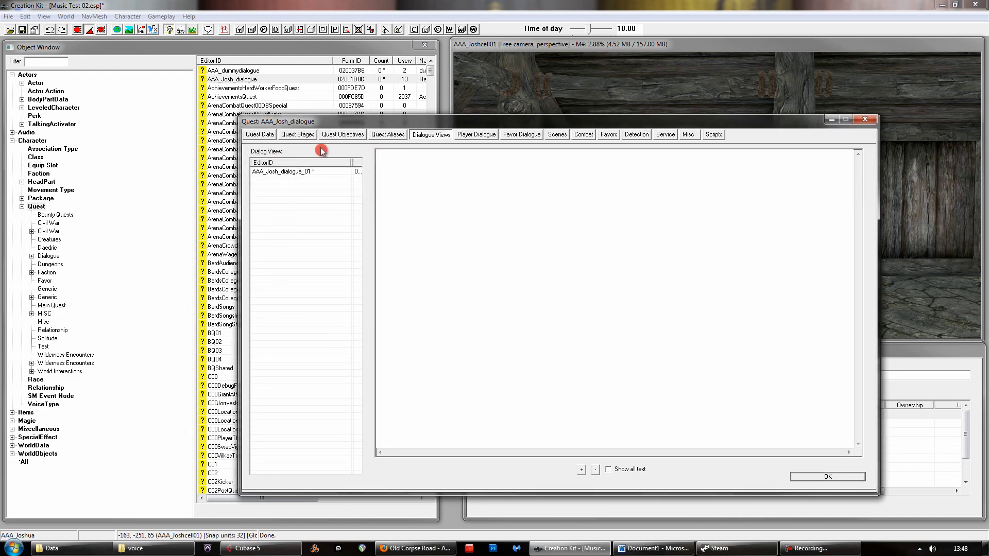
{"action": "left_click", "coordinate": [311, 172]}
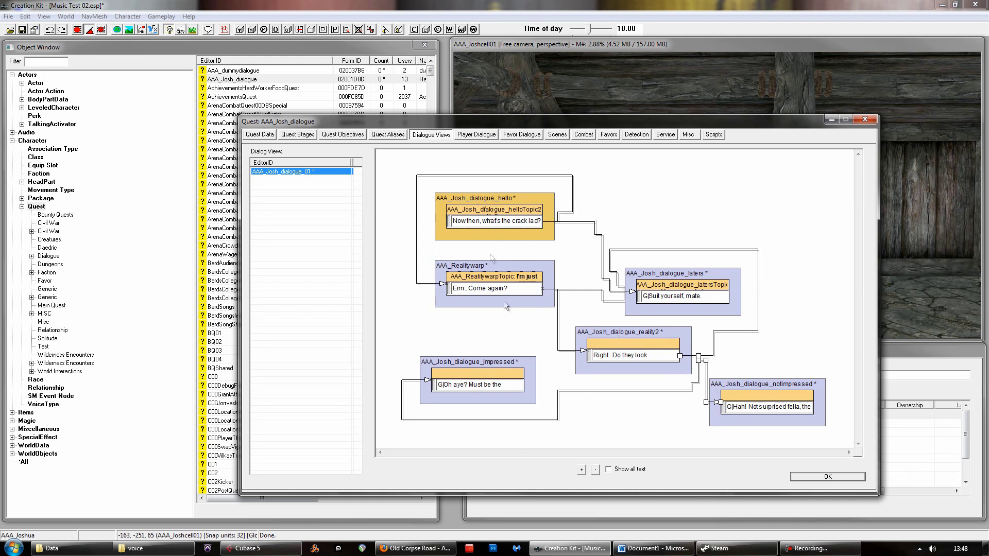
Inspect the hello-to-Realitywarp links in the graph and open the hello topic
{"action": "left_click", "coordinate": [423, 283]}
{"action": "left_click", "coordinate": [632, 210]}
{"action": "left_click", "coordinate": [633, 211]}
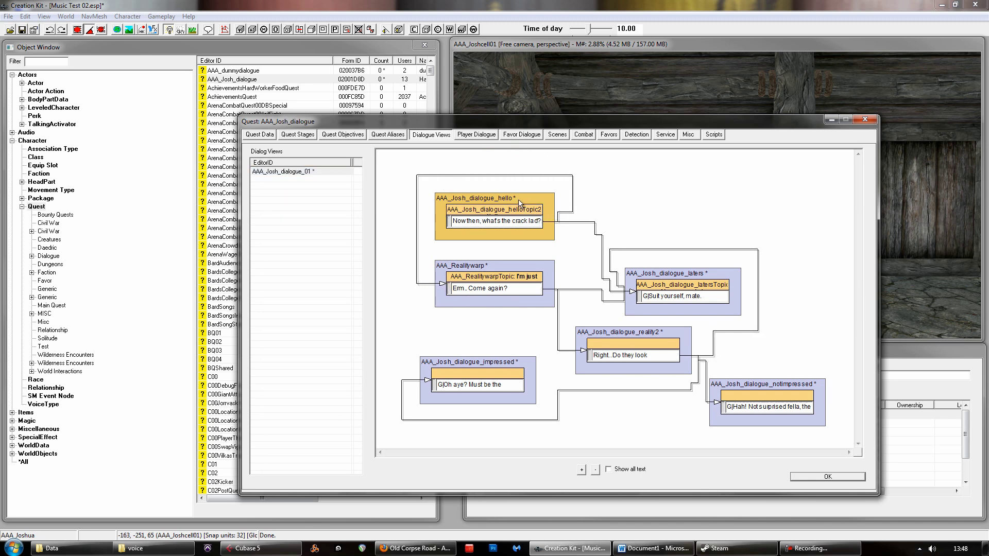
{"action": "left_click", "coordinate": [563, 175]}
{"action": "left_click", "coordinate": [642, 193]}
{"action": "right_click", "coordinate": [647, 186]}
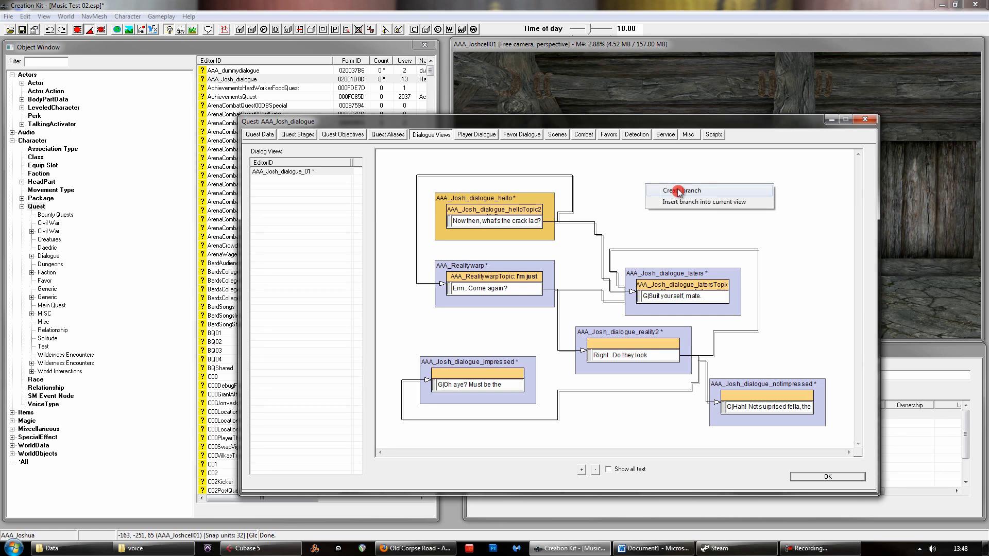
{"action": "left_click", "coordinate": [679, 191]}
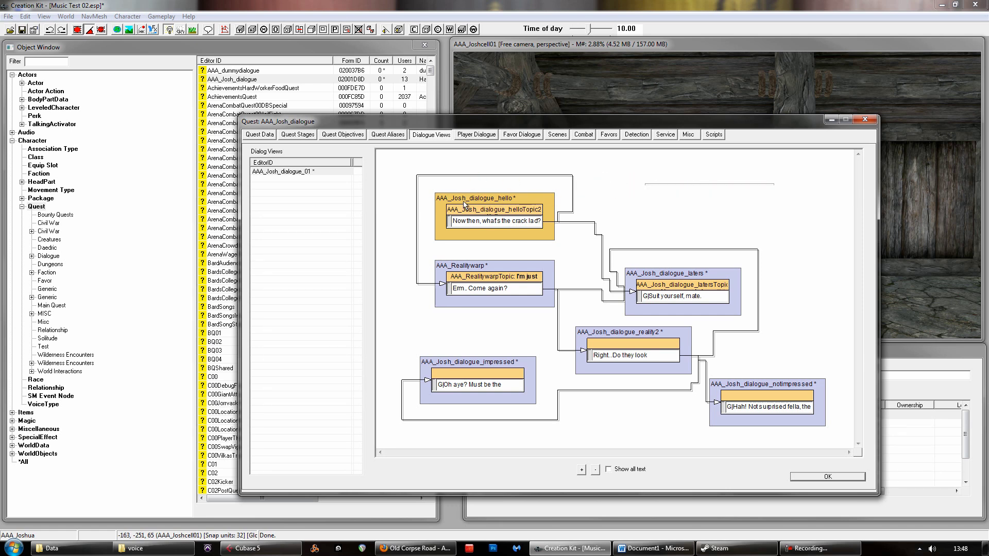
{"action": "left_click", "coordinate": [450, 221]}
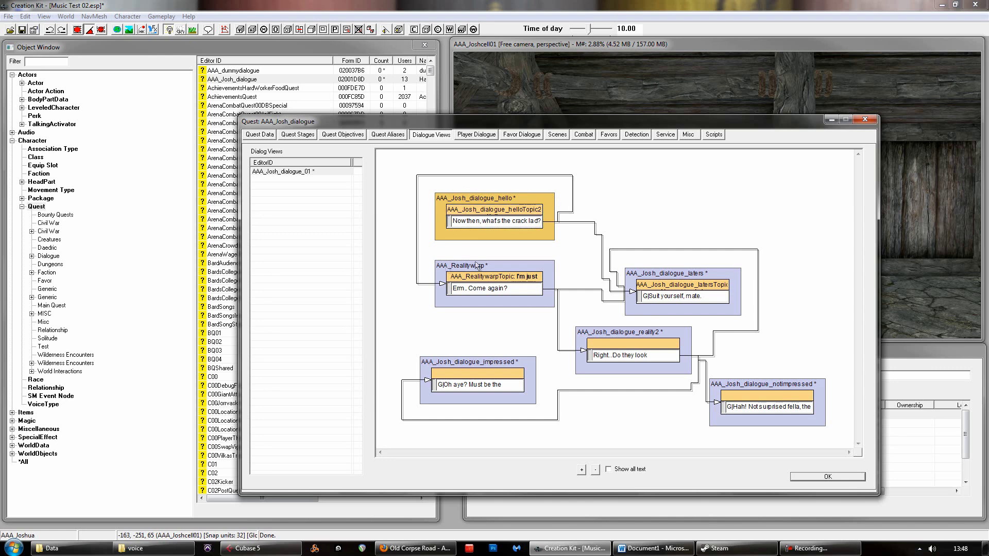
{"action": "double_click", "coordinate": [499, 210]}
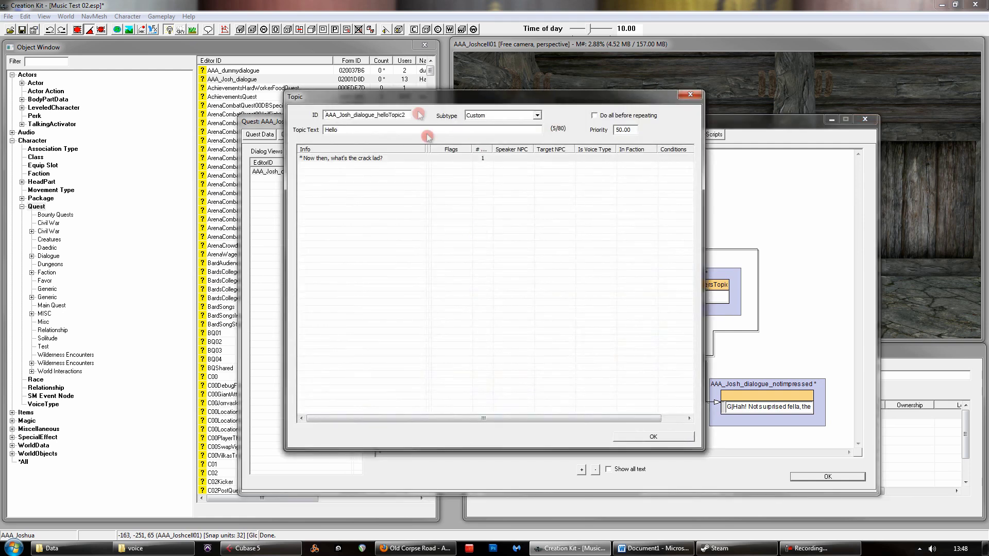
In the Hello topic, select and open the 'Now then, what's the crack lad?' info
{"action": "left_click_drag", "start_coordinate": [421, 99], "coordinate": [561, 134]}
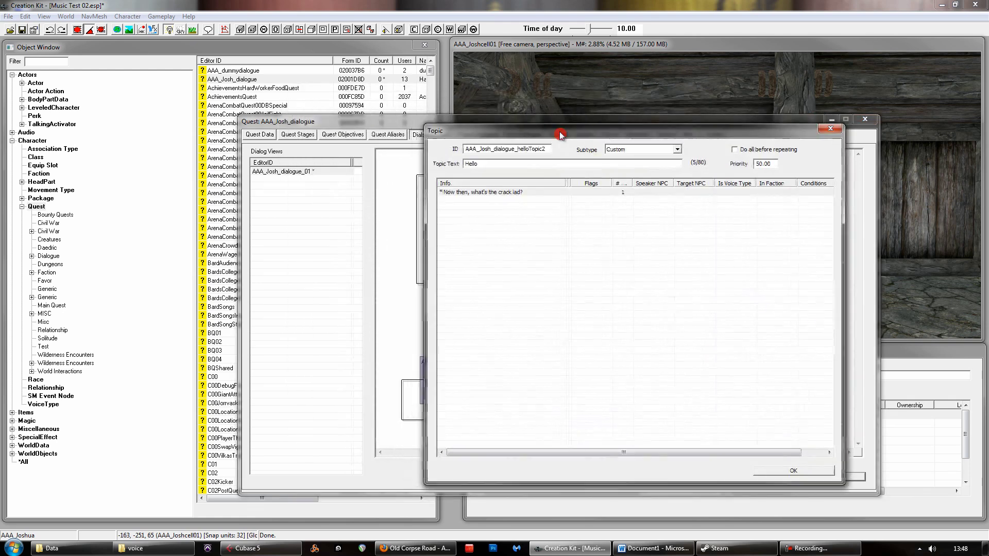
{"action": "left_click_drag", "start_coordinate": [484, 164], "coordinate": [456, 164]}
{"action": "left_click", "coordinate": [489, 162]}
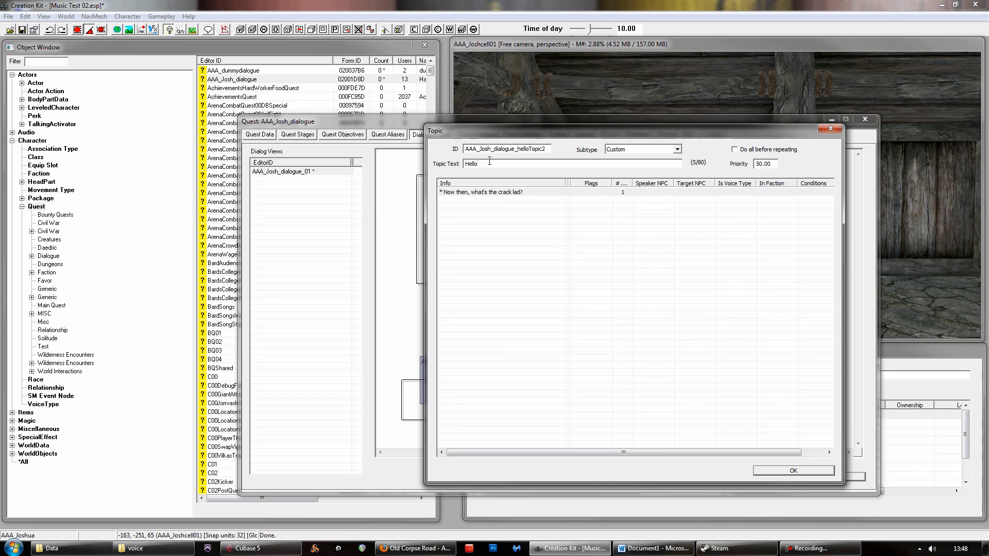
{"action": "left_click", "coordinate": [463, 194]}
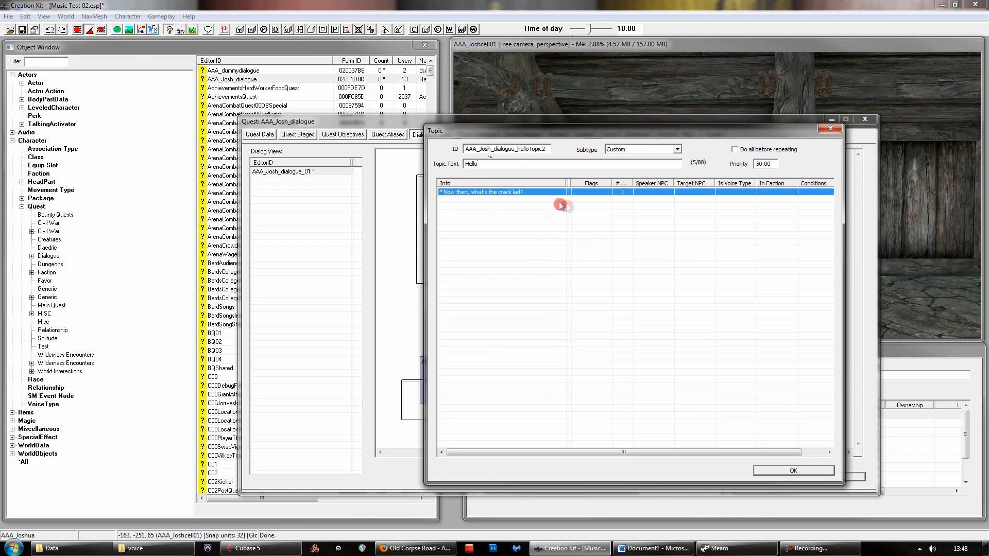
{"action": "right_click", "coordinate": [489, 206]}
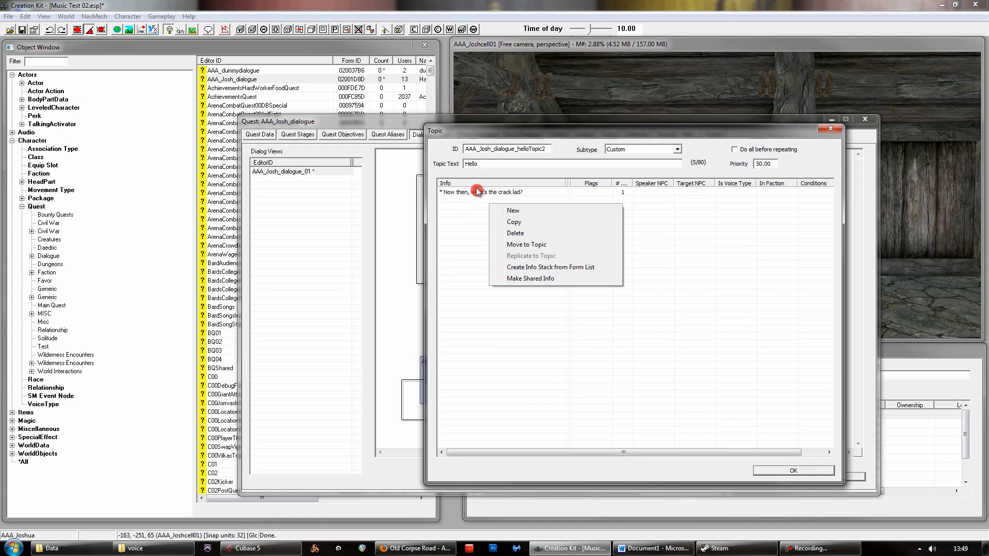
{"action": "double_click", "coordinate": [478, 192]}
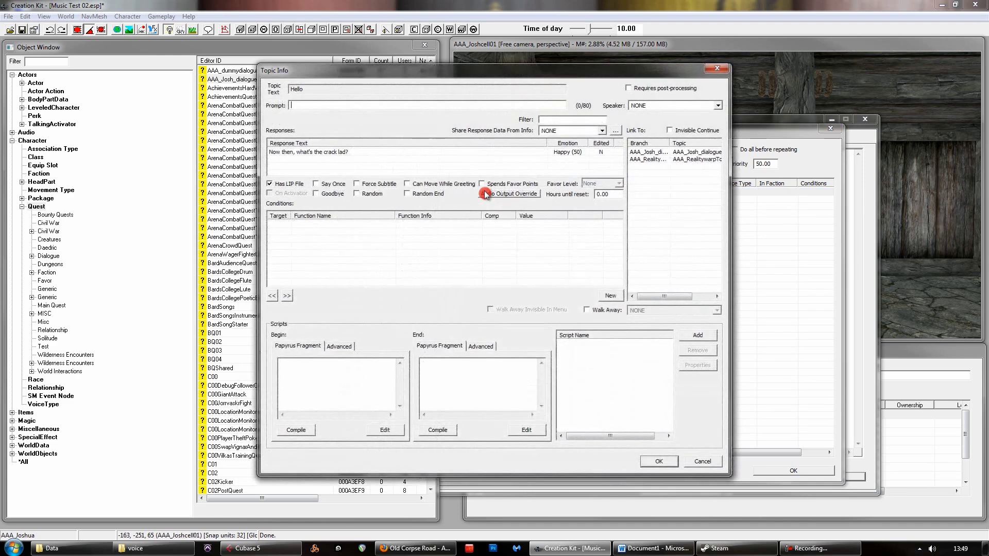
Tick Has LIP File for the 'Now then, what's the crack lad?' response and open it
{"action": "left_click_drag", "start_coordinate": [485, 73], "coordinate": [551, 92]}
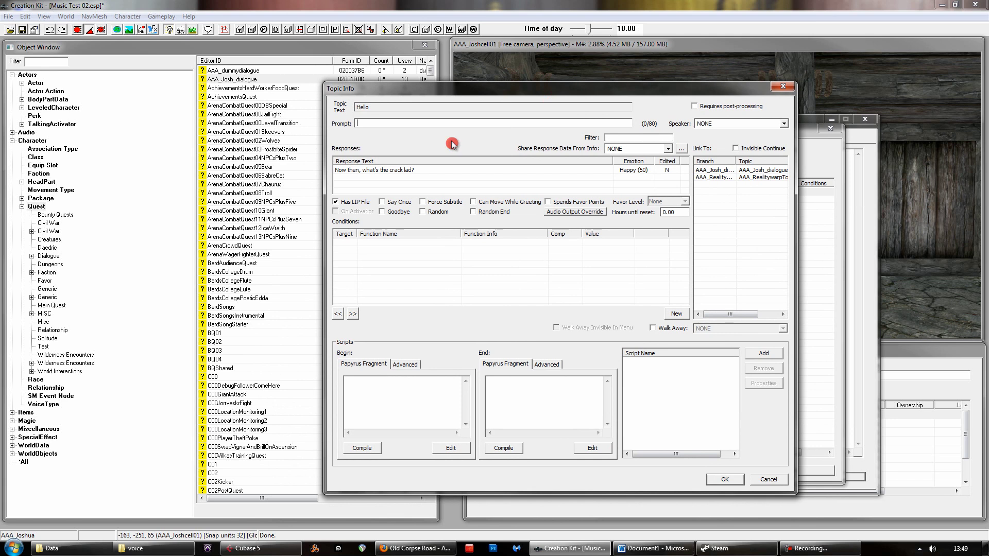
{"action": "left_click", "coordinate": [395, 171]}
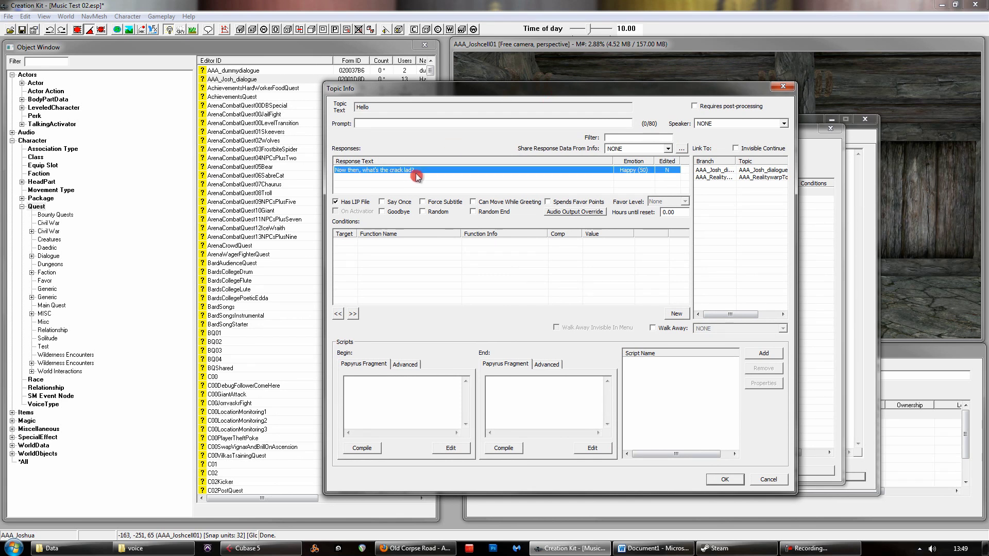
{"action": "left_click", "coordinate": [336, 202]}
{"action": "left_click", "coordinate": [383, 212]}
{"action": "left_click", "coordinate": [358, 171]}
{"action": "double_click", "coordinate": [395, 172]}
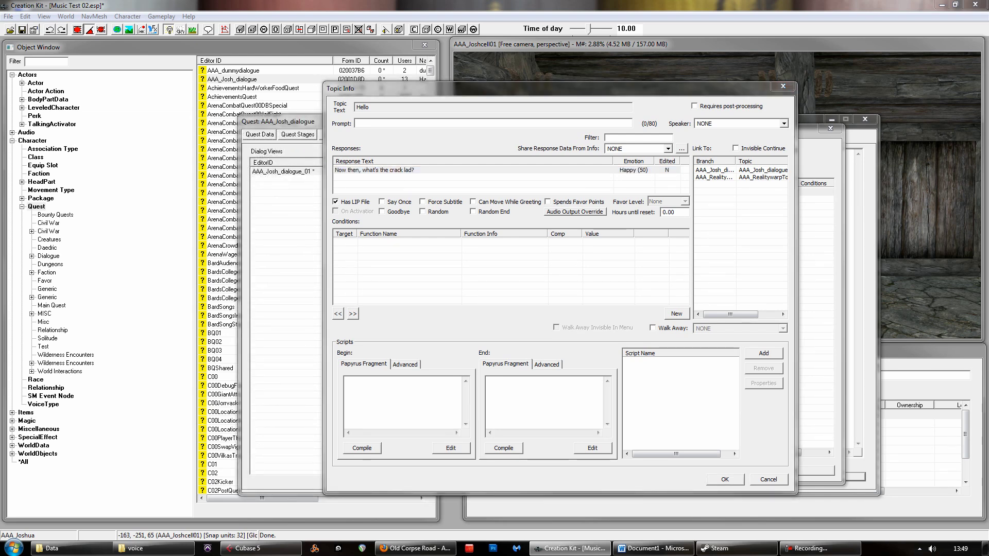
Check the response's Happy 50 emotion and select its voice filename text
{"action": "left_click_drag", "start_coordinate": [511, 88], "coordinate": [757, 91]}
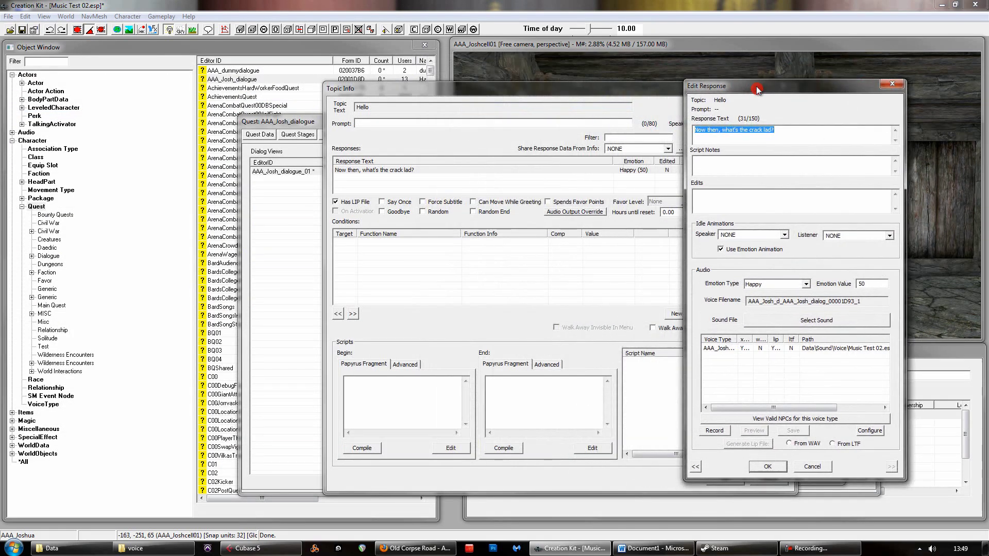
{"action": "left_click", "coordinate": [395, 171]}
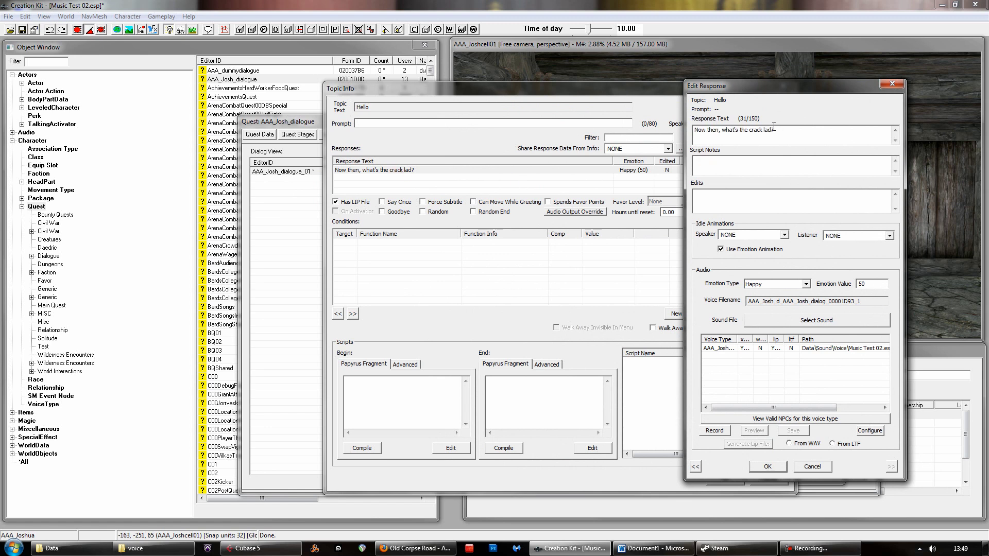
{"action": "left_click", "coordinate": [791, 132]}
{"action": "left_click_drag", "start_coordinate": [779, 86], "coordinate": [760, 84]}
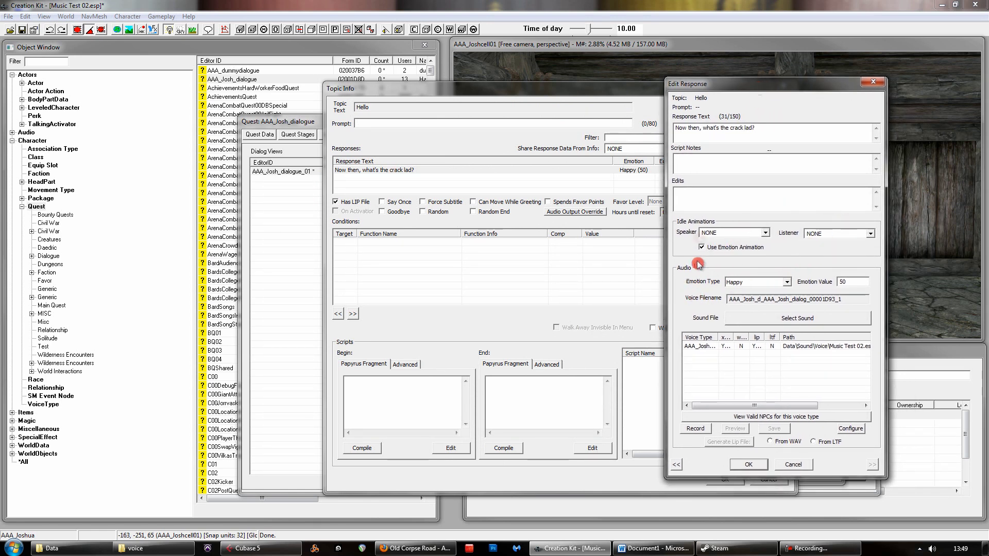
{"action": "left_click", "coordinate": [788, 283]}
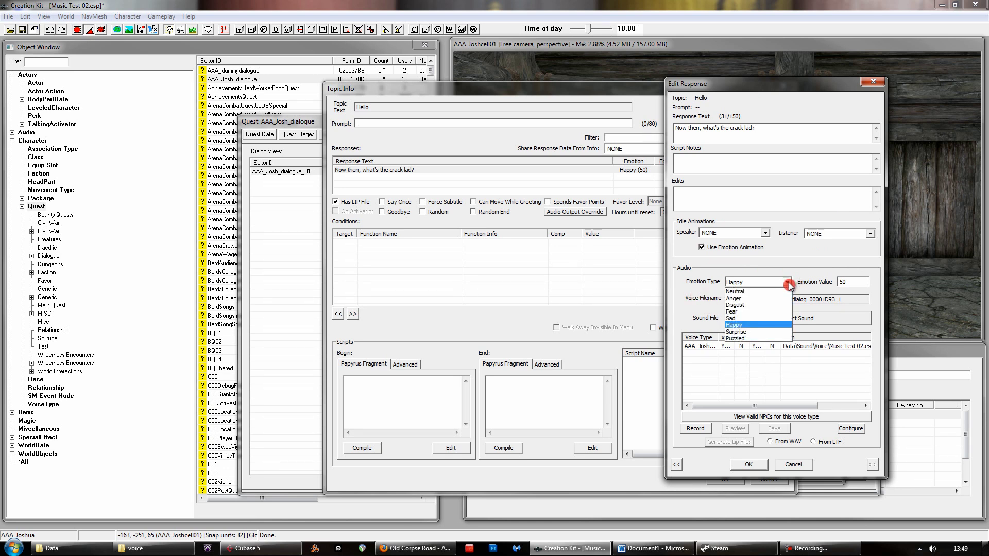
{"action": "left_click", "coordinate": [789, 283]}
{"action": "double_click", "coordinate": [855, 283]}
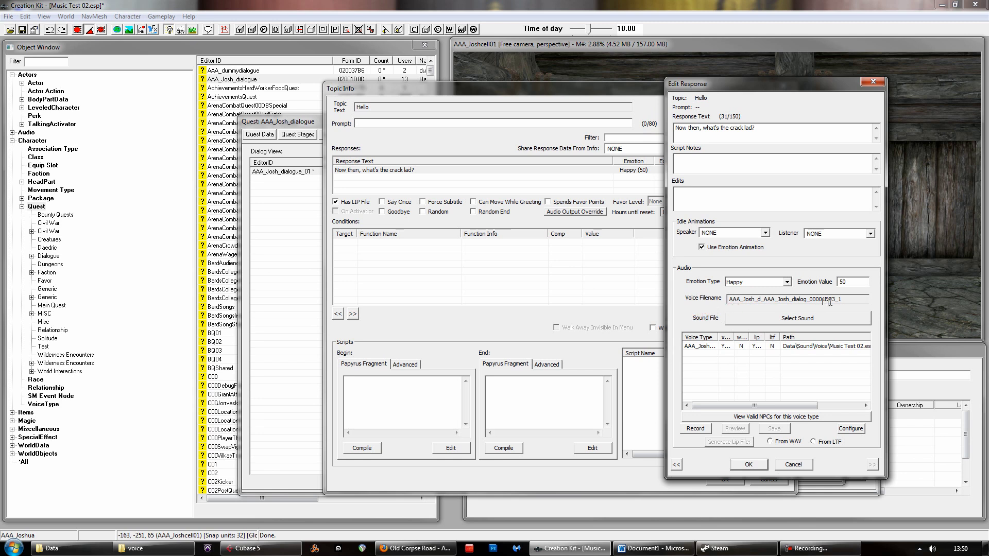
{"action": "left_click_drag", "start_coordinate": [861, 307], "coordinate": [745, 303]}
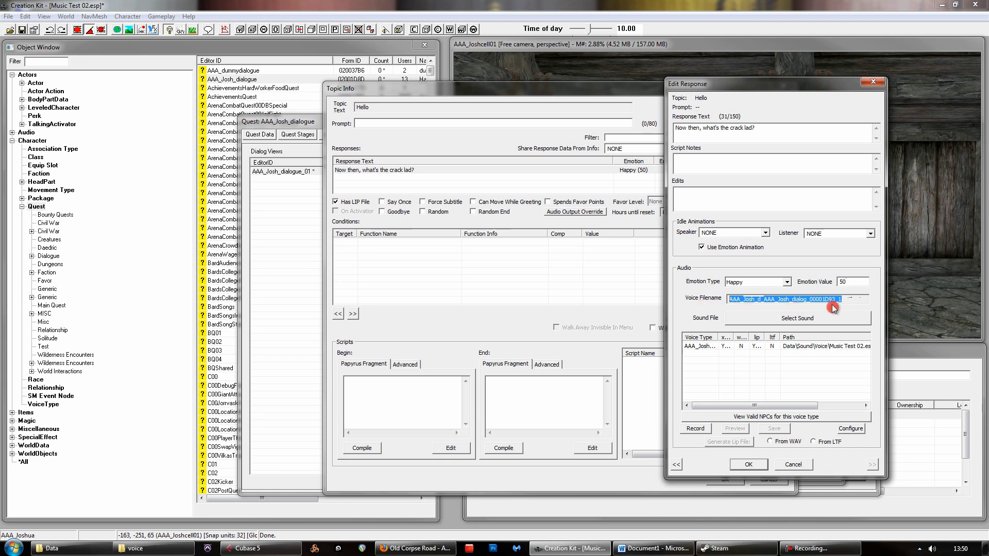
{"action": "left_click", "coordinate": [840, 301]}
{"action": "left_click_drag", "start_coordinate": [839, 300], "coordinate": [732, 302]}
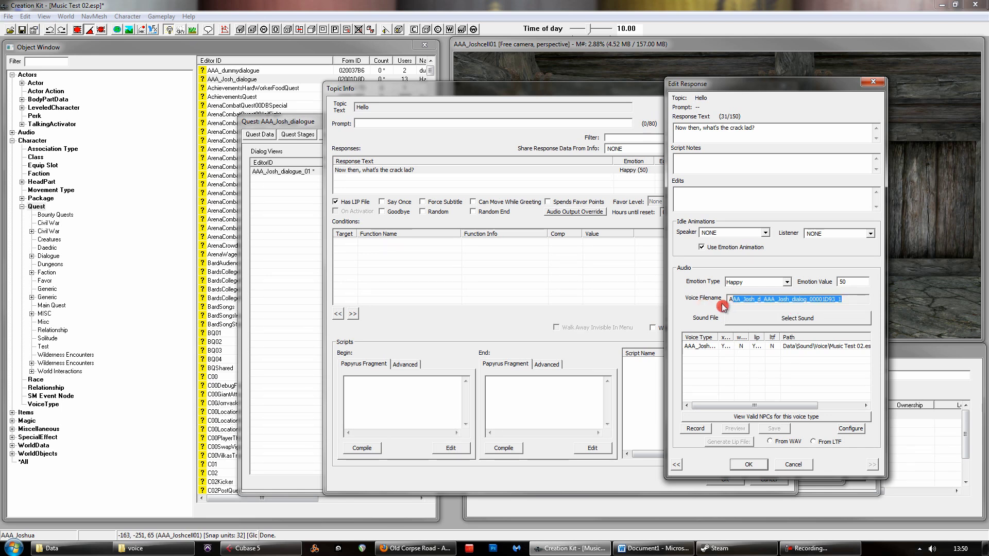
{"action": "left_click", "coordinate": [862, 299]}
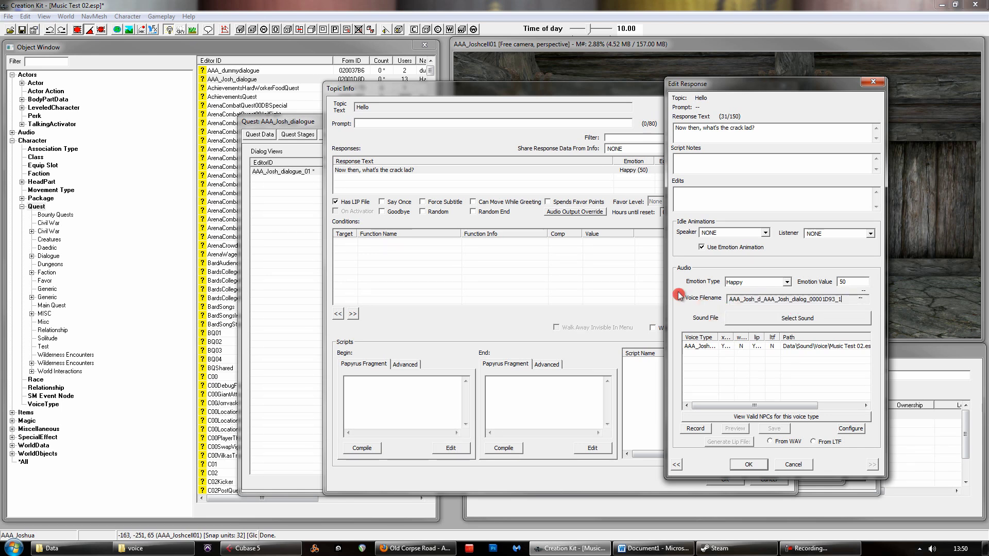
View the valid NPCs for this voice type, then cancel the response editor
{"action": "left_click", "coordinate": [738, 410]}
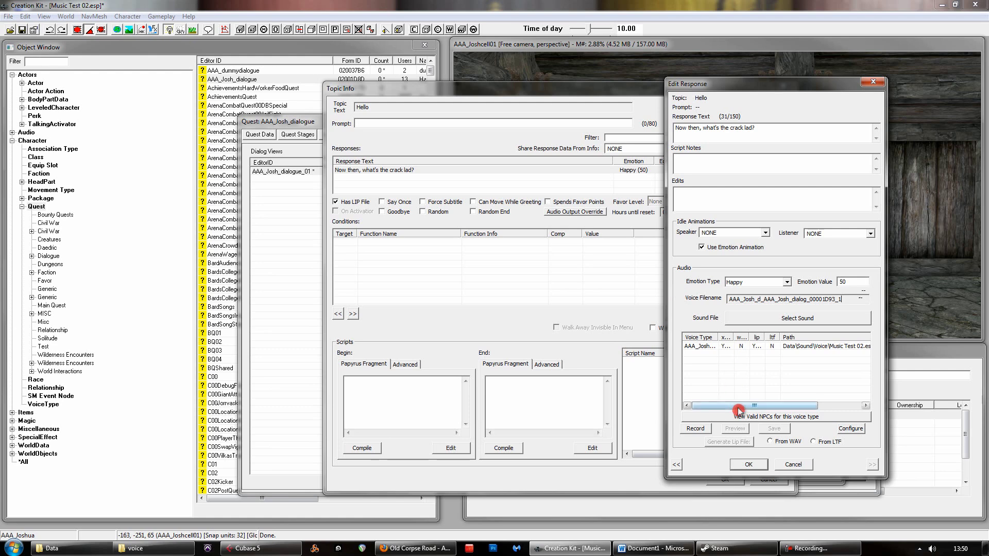
{"action": "left_click", "coordinate": [764, 417]}
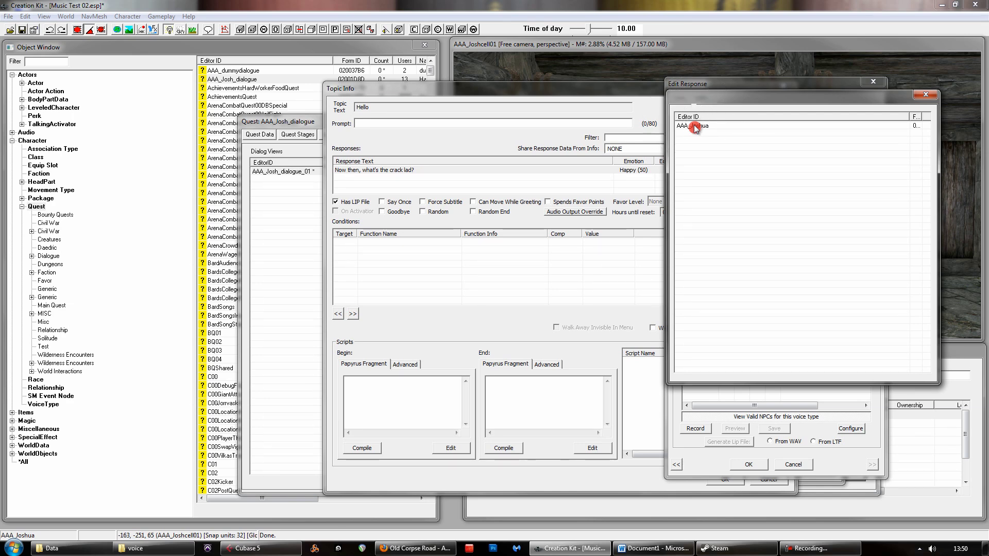
{"action": "left_click", "coordinate": [926, 95]}
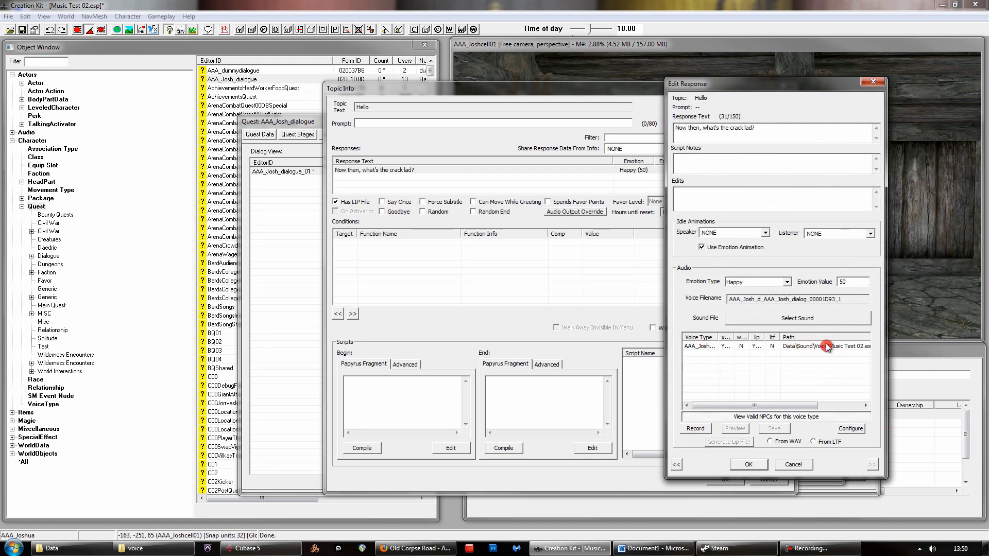
{"action": "left_click_drag", "start_coordinate": [770, 406], "coordinate": [812, 410]}
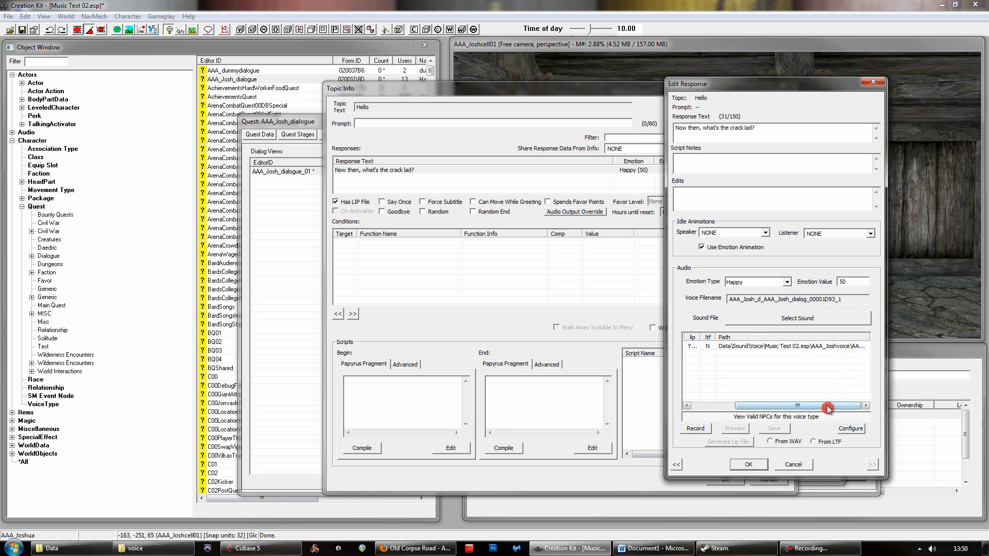
{"action": "left_click_drag", "start_coordinate": [828, 409], "coordinate": [773, 407]}
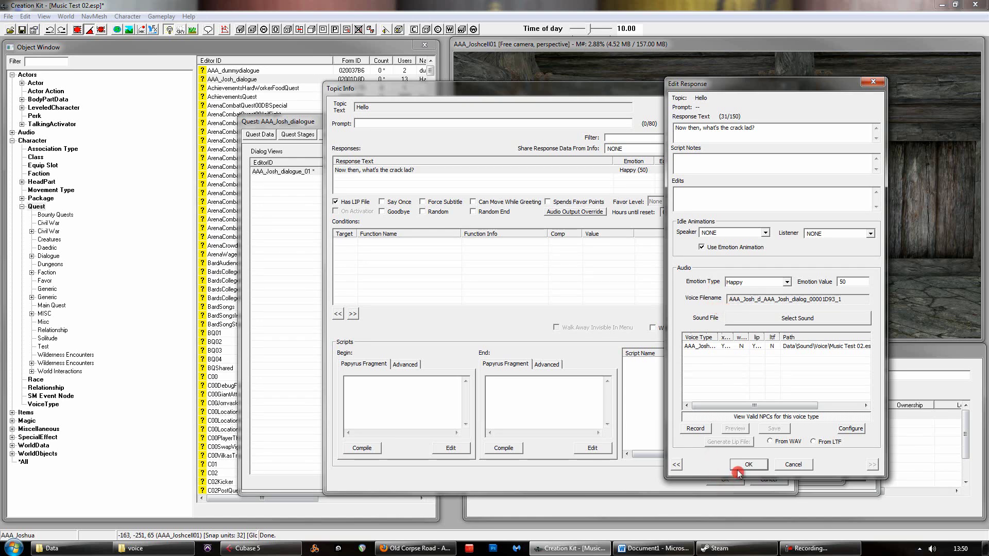
{"action": "left_click", "coordinate": [796, 465]}
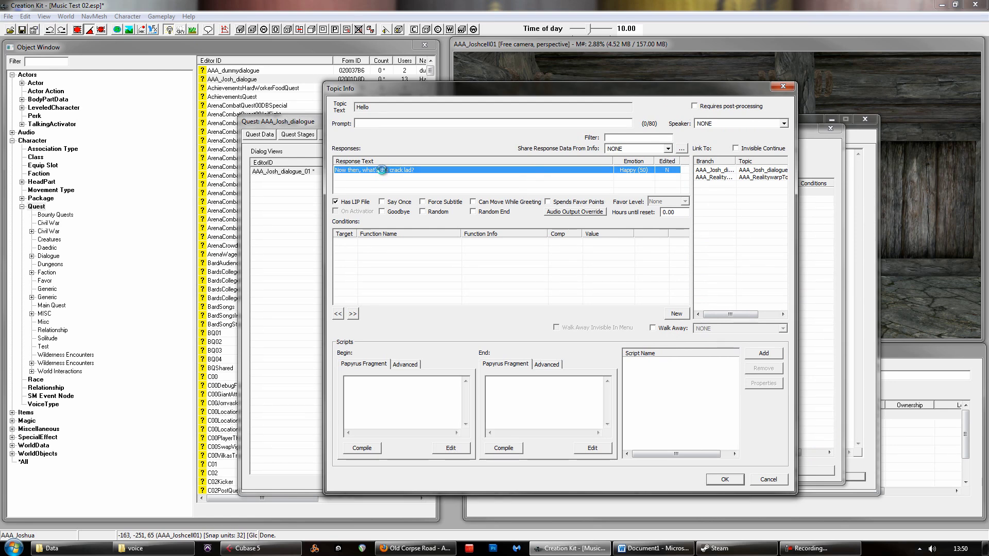
Reopen the 'Now then' response, select its voice filename, and click Record
{"action": "double_click", "coordinate": [382, 172]}
{"action": "left_click_drag", "start_coordinate": [754, 88], "coordinate": [792, 87]}
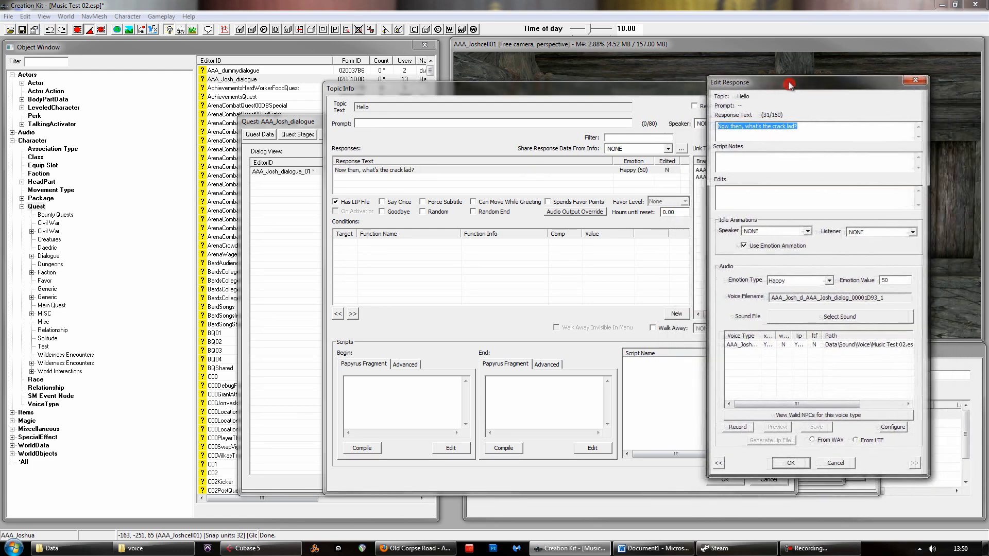
{"action": "left_click", "coordinate": [885, 299]}
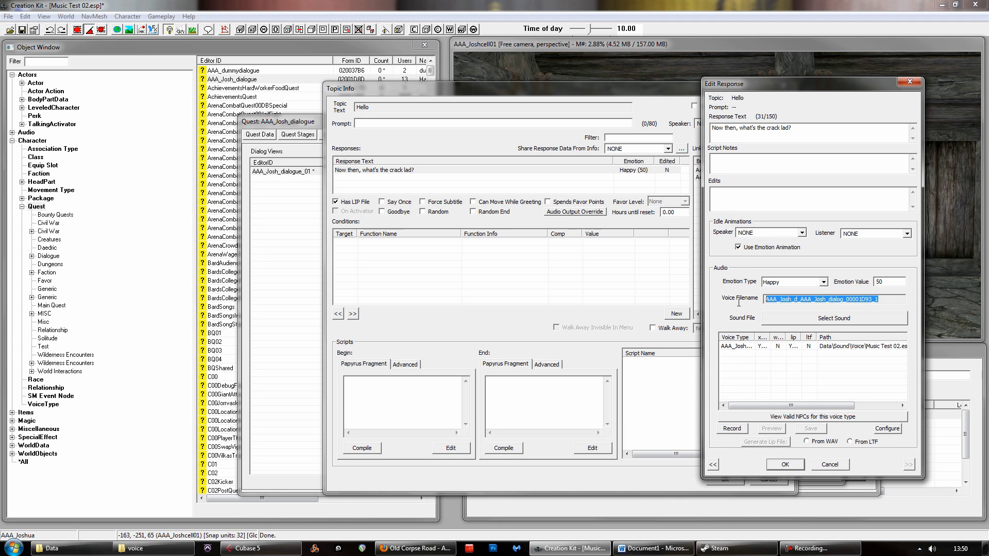
{"action": "left_click_drag", "start_coordinate": [885, 299], "coordinate": [753, 298]}
{"action": "left_click", "coordinate": [463, 476]}
{"action": "left_click", "coordinate": [894, 299]}
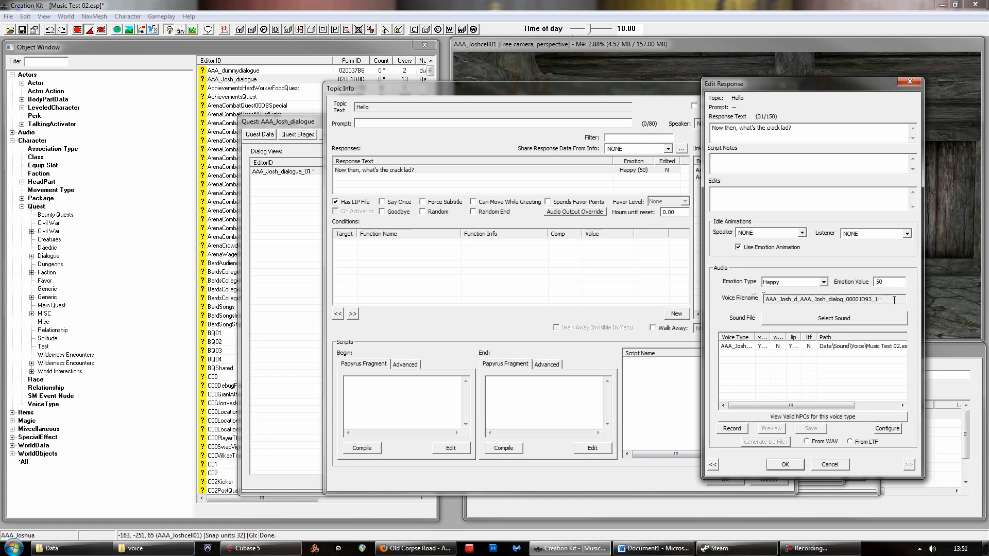
{"action": "left_click", "coordinate": [733, 430]}
Switch to Cubase's Skyrim Voice 01 project and place the playhead at the first clip
{"action": "left_click", "coordinate": [256, 549]}
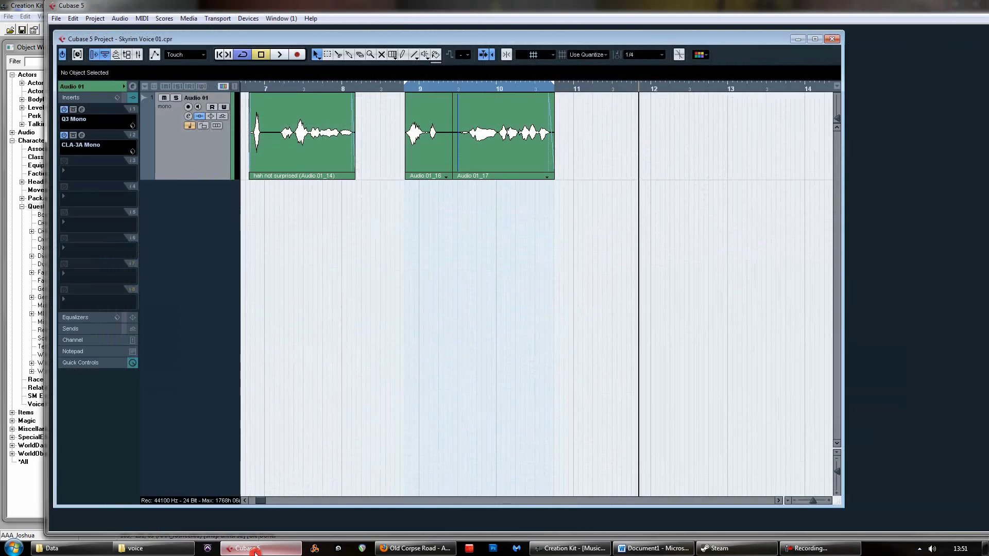
{"action": "left_click", "coordinate": [245, 502]}
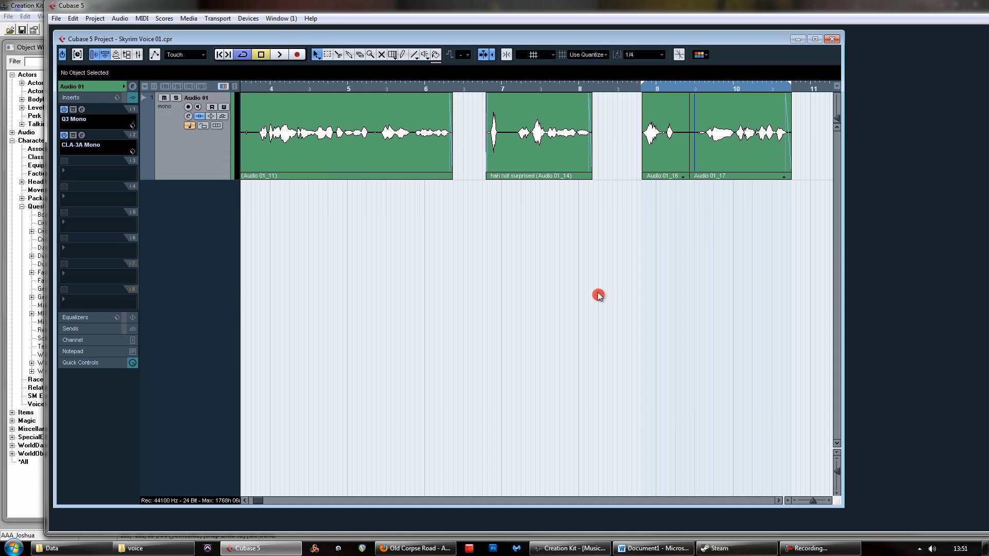
{"action": "left_click", "coordinate": [778, 501]}
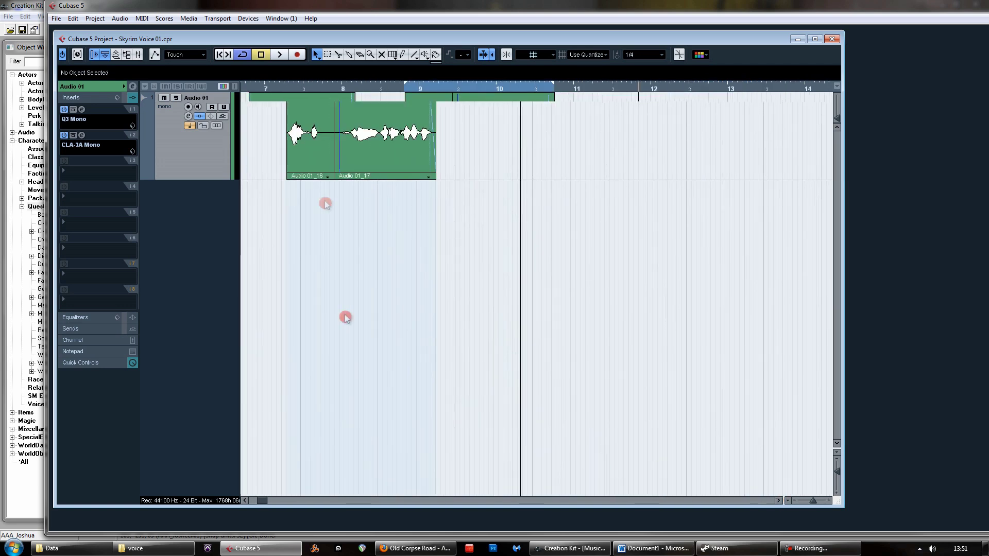
{"action": "left_click", "coordinate": [455, 92]}
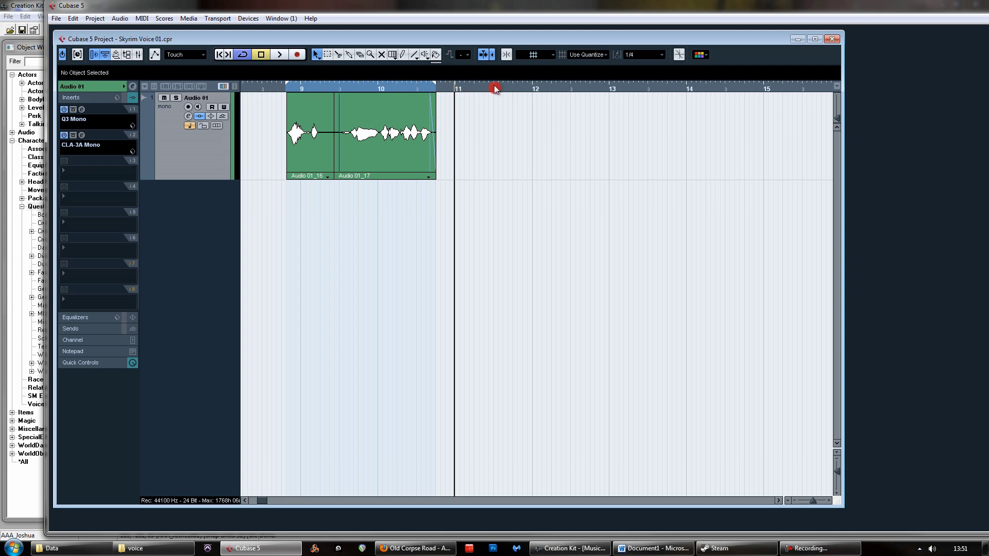
{"action": "left_click", "coordinate": [494, 89]}
{"action": "left_click", "coordinate": [454, 88]}
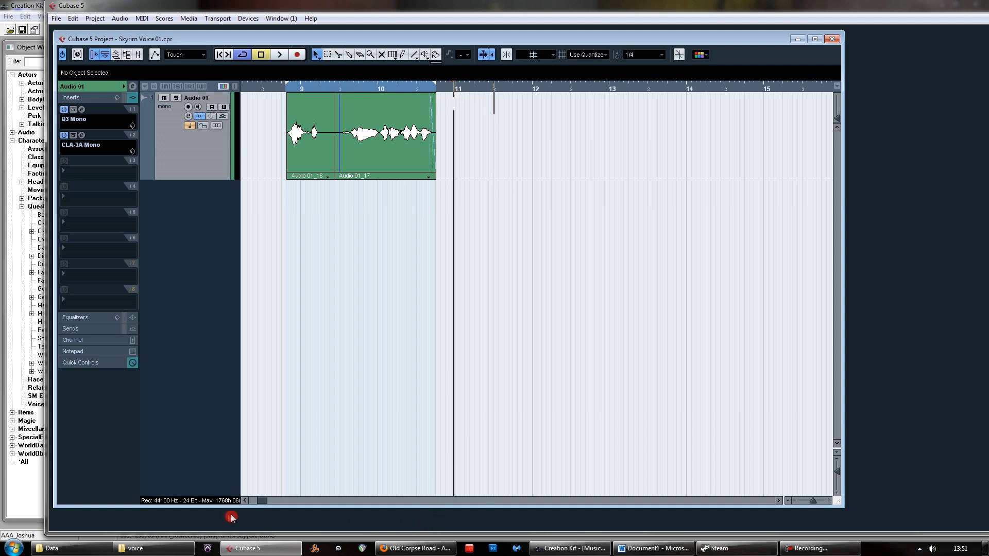
{"action": "left_click_drag", "start_coordinate": [264, 500], "coordinate": [254, 501]}
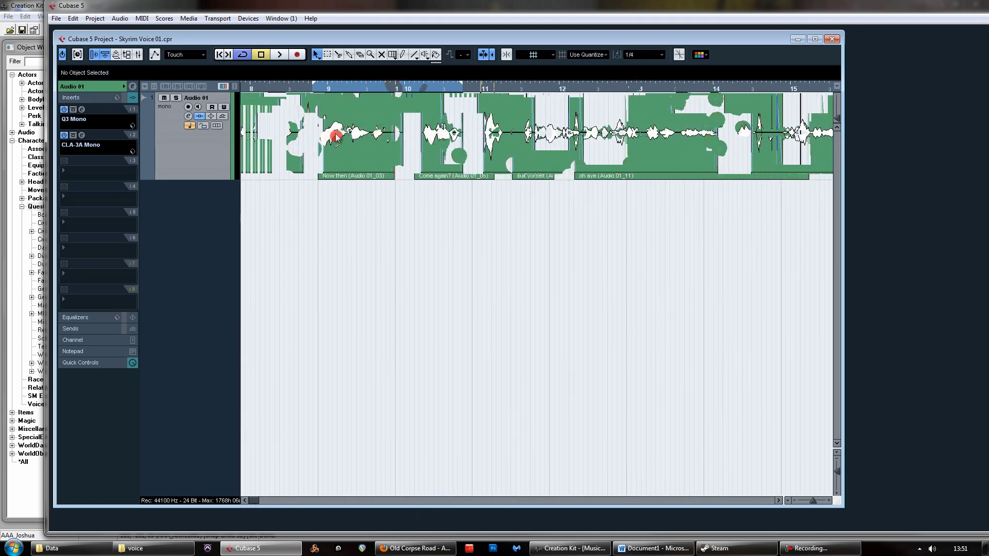
{"action": "left_click", "coordinate": [316, 88]}
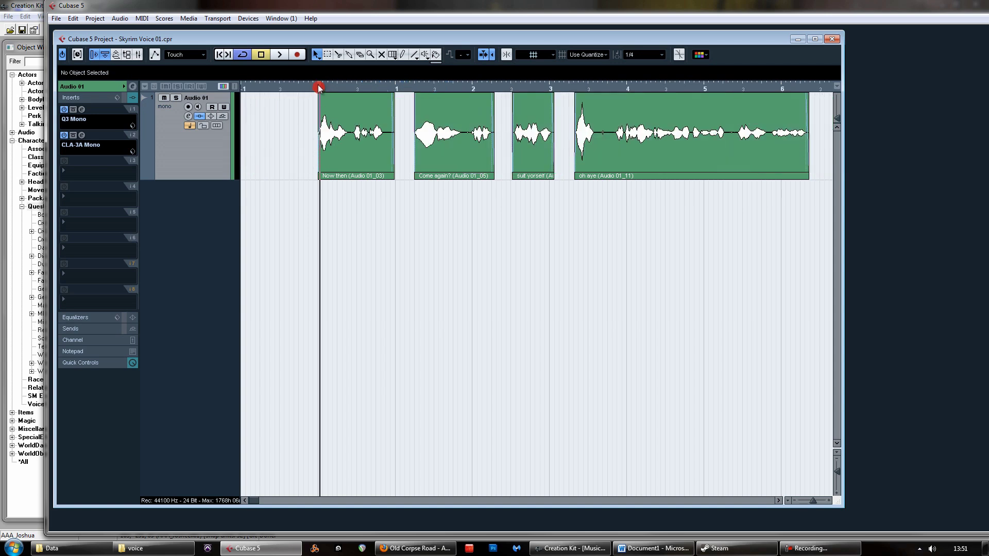
{"action": "left_click", "coordinate": [319, 88]}
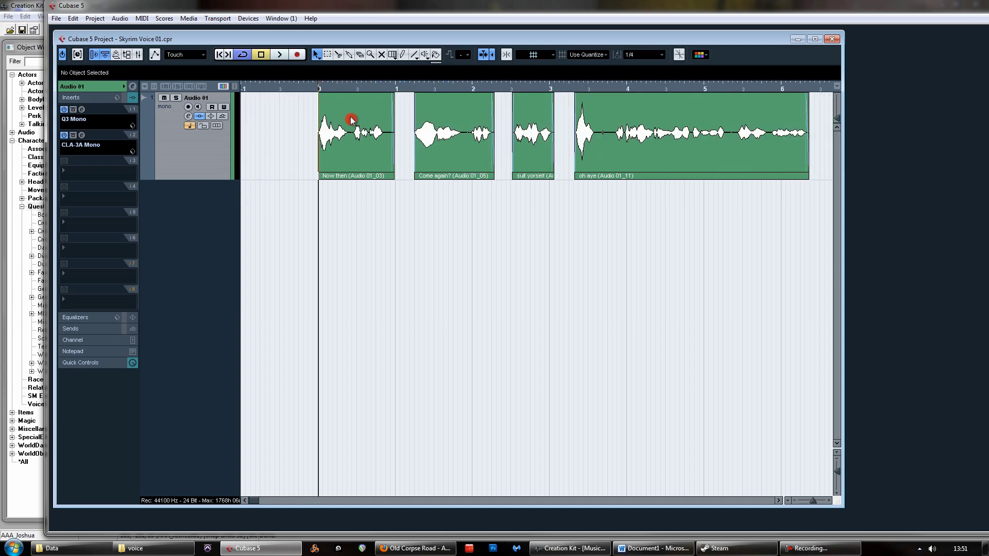
Play back the 'Now then' take, stop it, and return the playhead to bar 0
{"action": "key", "text": "space"}
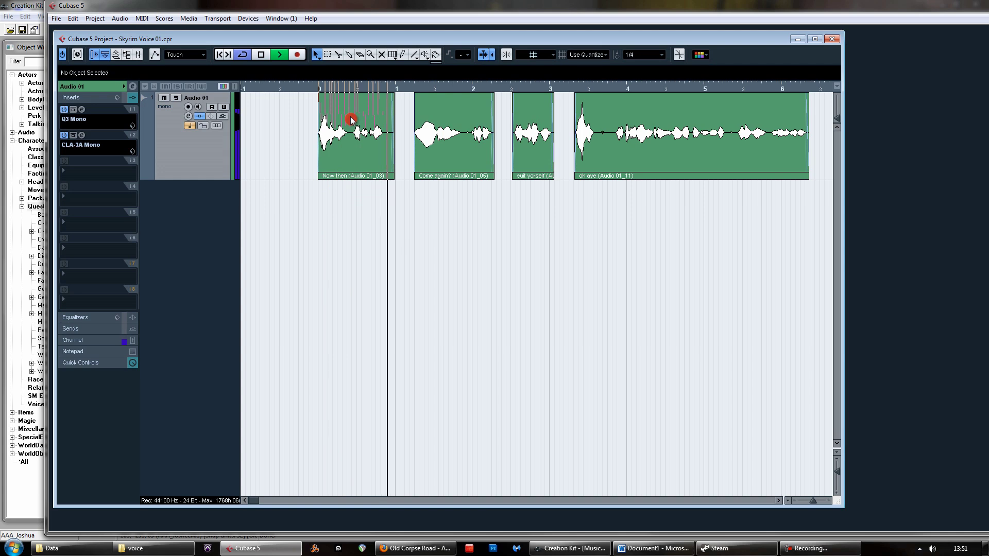
{"action": "key", "text": "space"}
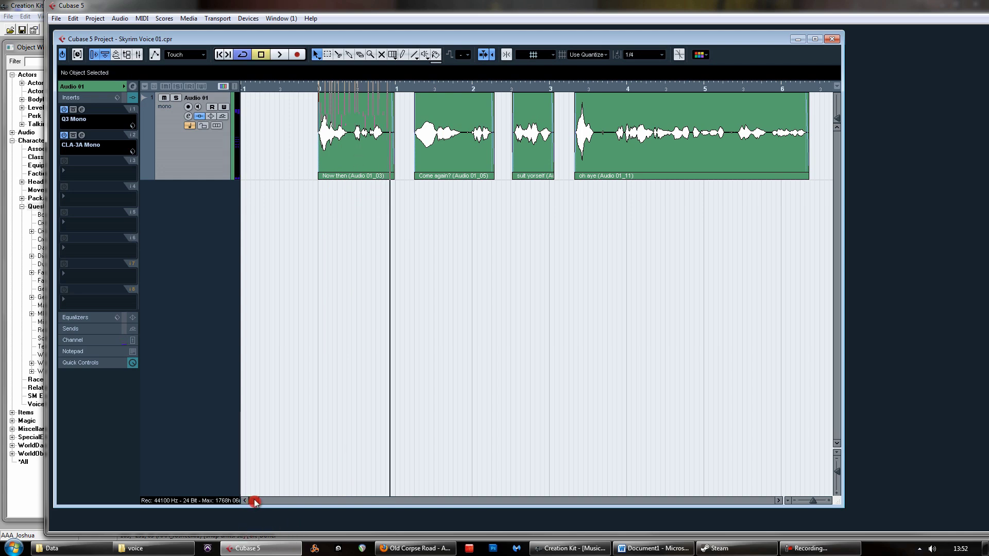
{"action": "left_click_drag", "start_coordinate": [255, 502], "coordinate": [256, 503]}
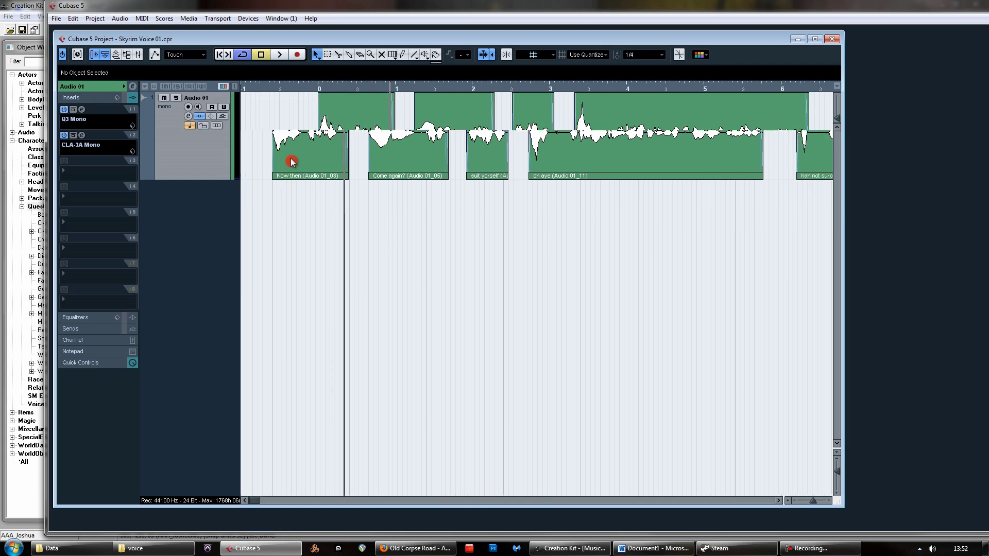
{"action": "left_click", "coordinate": [276, 94]}
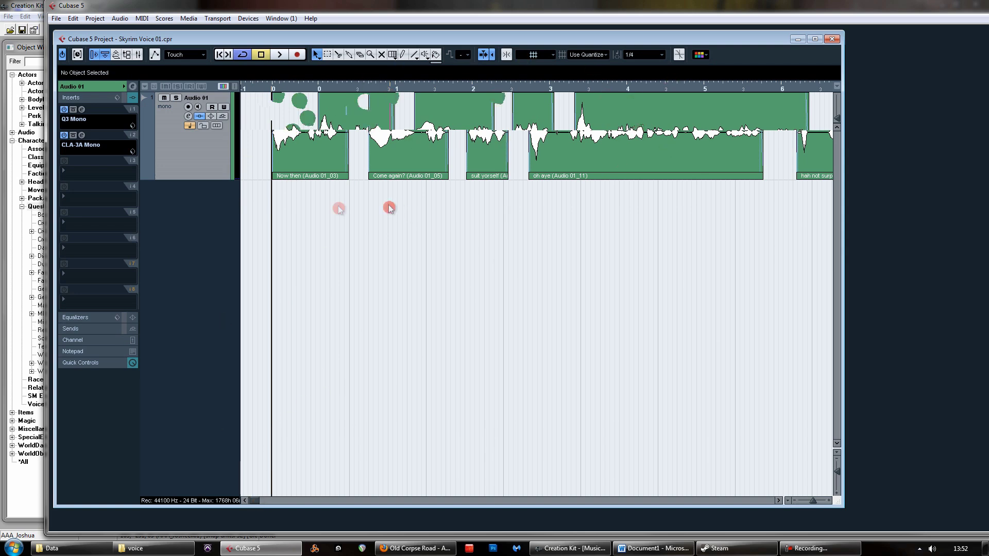
Inspect the Q3 Mono equaliser and CLA-3A Mono compressor inserts, then go back to Creation Kit
{"action": "left_click", "coordinate": [81, 109]}
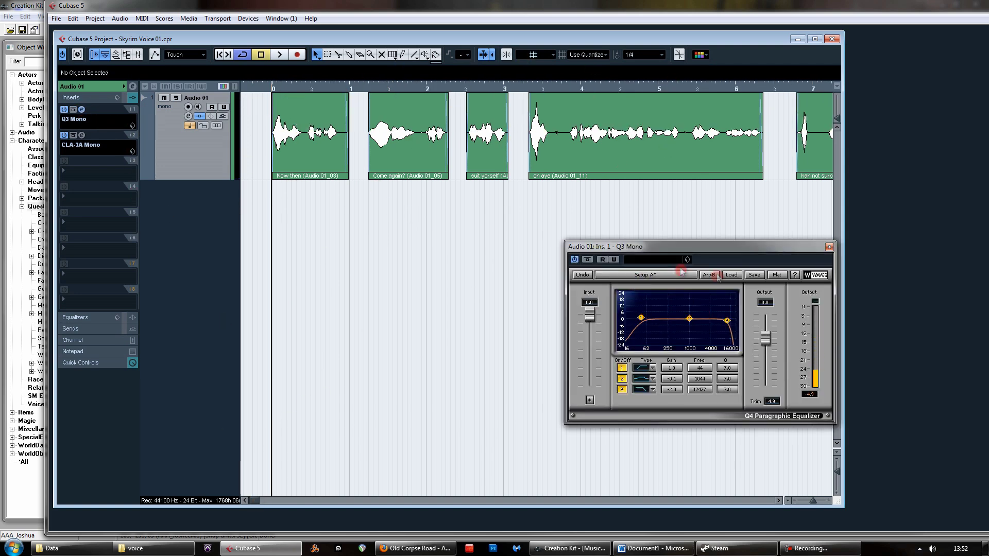
{"action": "left_click", "coordinate": [831, 248]}
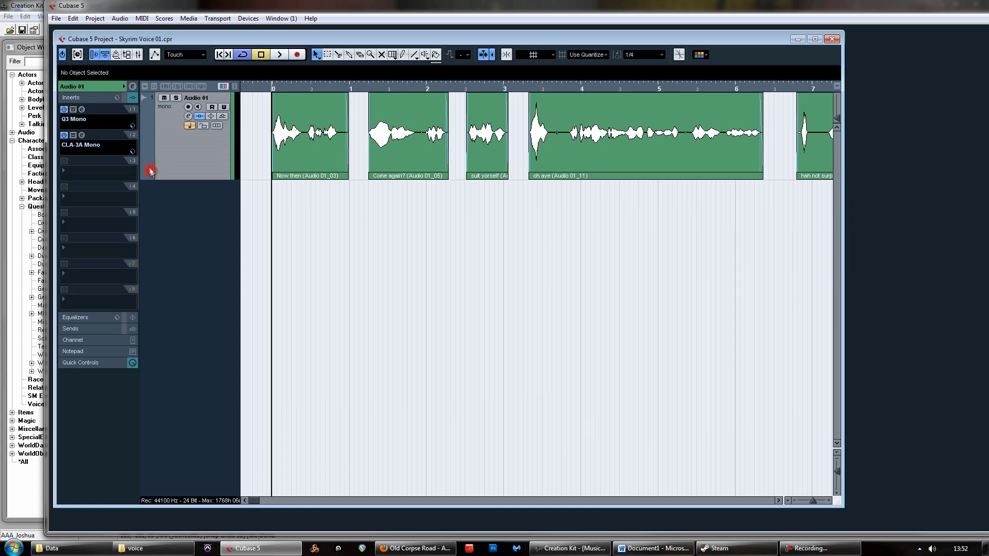
{"action": "left_click", "coordinate": [81, 136]}
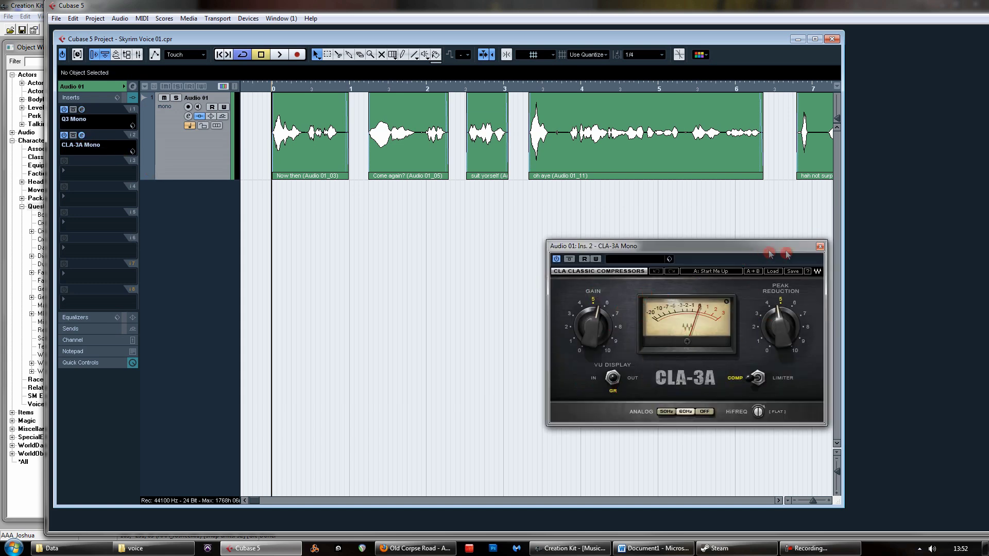
{"action": "left_click", "coordinate": [820, 249]}
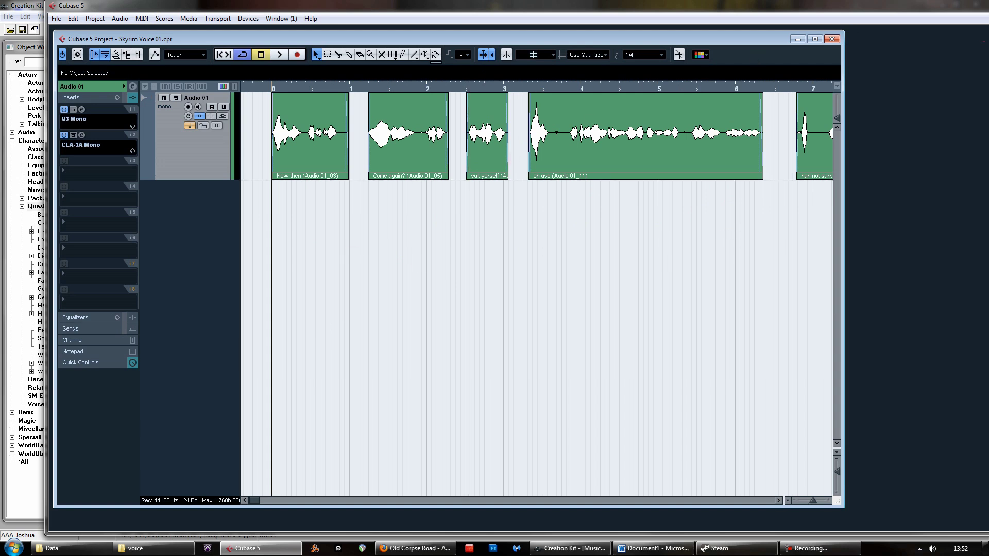
{"action": "key", "text": "alt+Tab"}
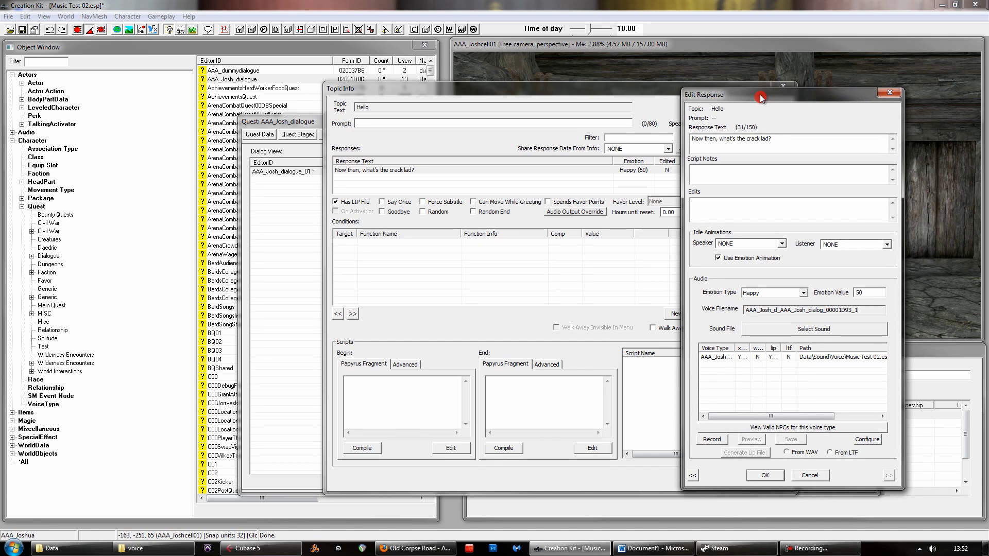
From the skyrim folder, go into Mod stuff > Audio Tools
{"action": "left_click_drag", "start_coordinate": [761, 97], "coordinate": [758, 93]}
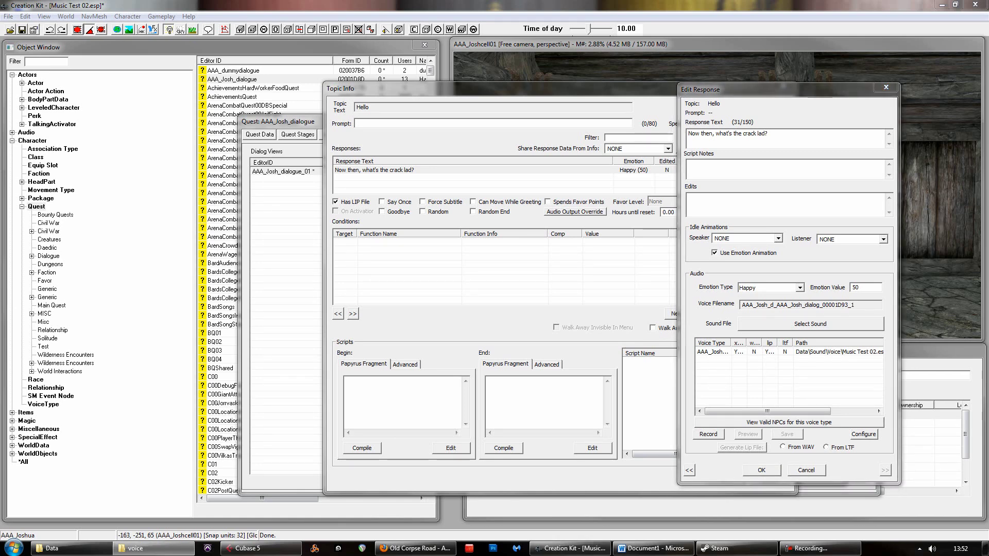
{"action": "left_click", "coordinate": [136, 548]}
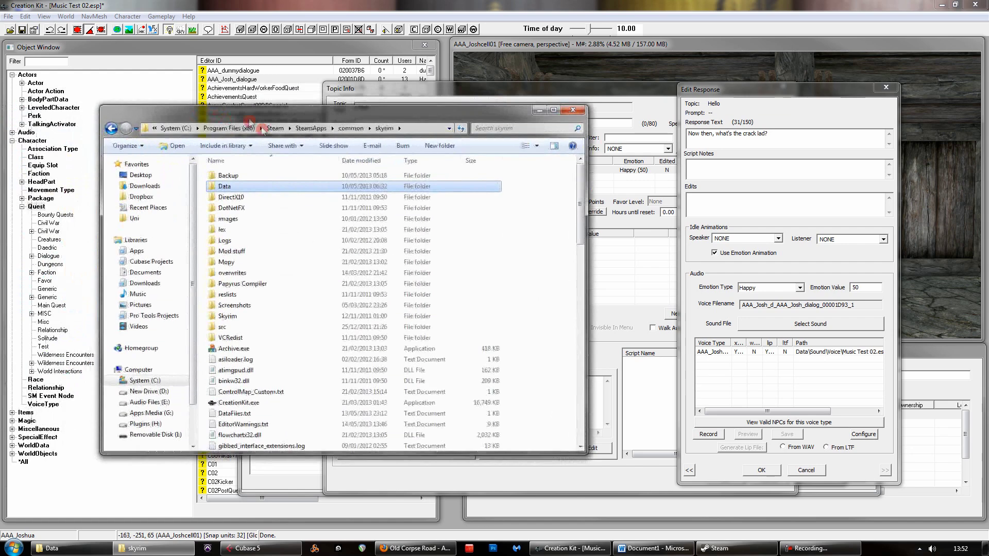
{"action": "double_click", "coordinate": [225, 251]}
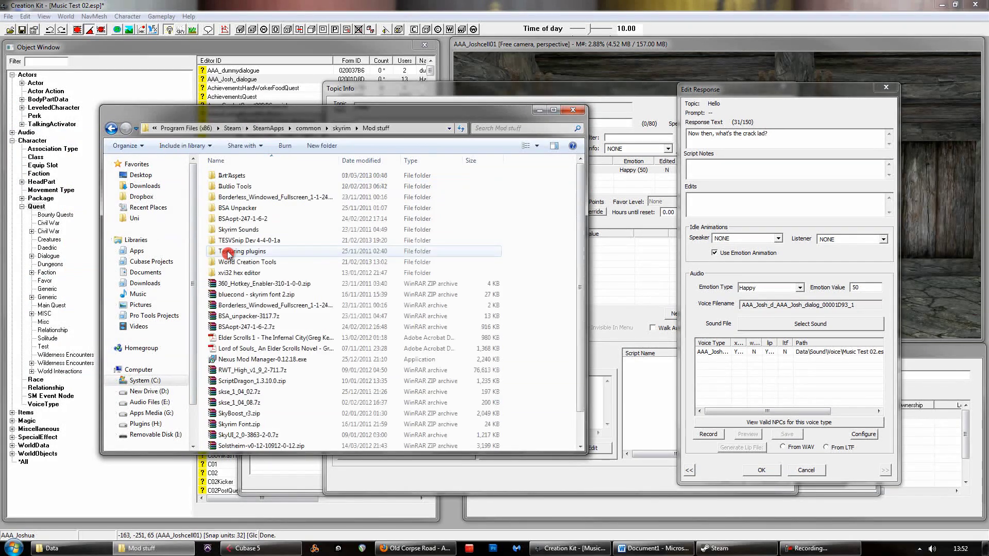
{"action": "left_click", "coordinate": [235, 188]}
{"action": "double_click", "coordinate": [235, 188]}
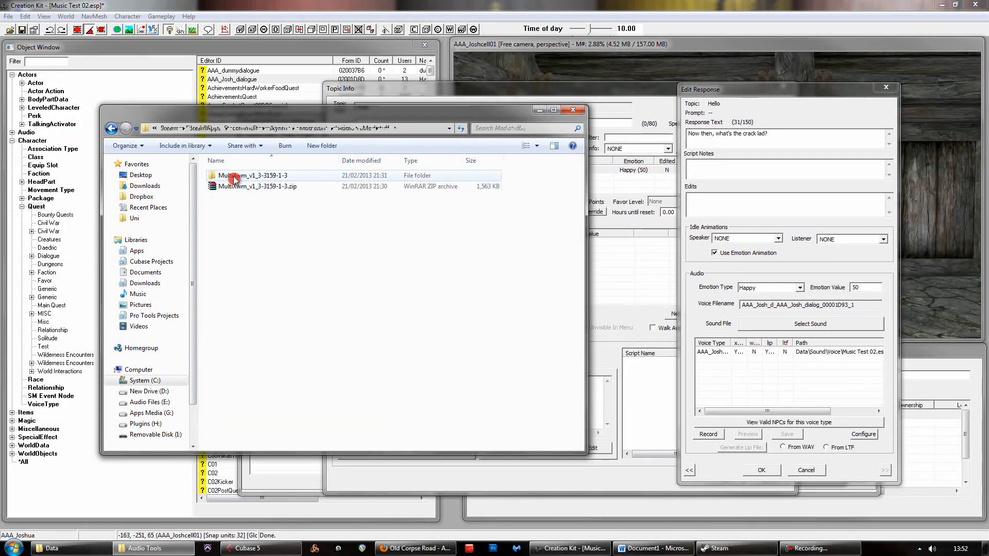
Enter MultiXwm_v1_3-3159-1-3 > MultiXwm and select MultiXwm ver.1.3.exe
{"action": "double_click", "coordinate": [234, 177]}
{"action": "double_click", "coordinate": [234, 176]}
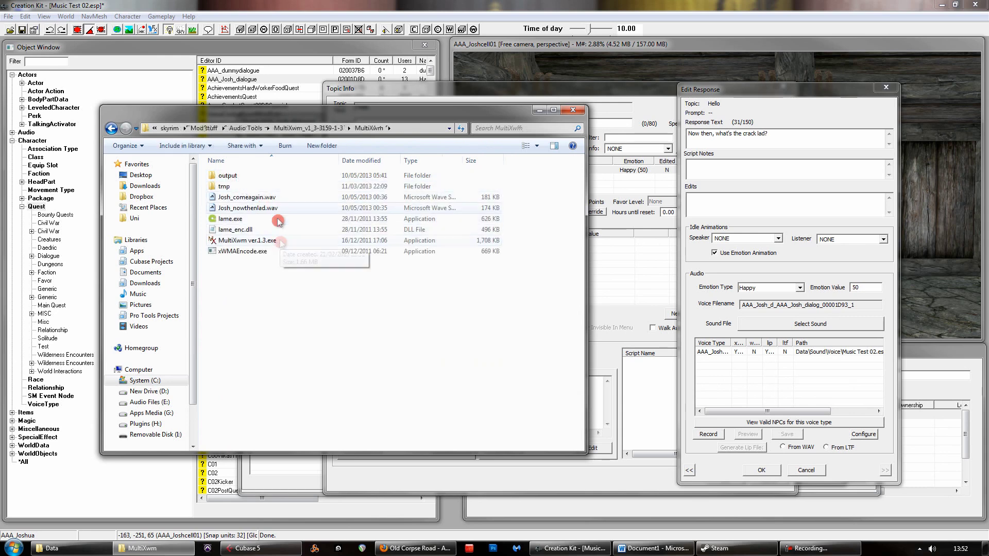
{"action": "left_click_drag", "start_coordinate": [298, 113], "coordinate": [418, 135]}
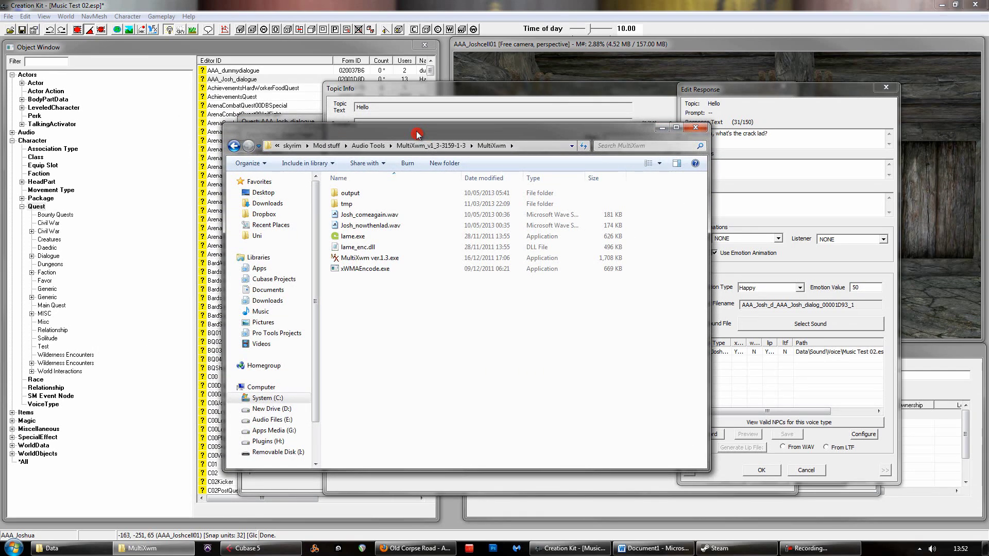
{"action": "left_click", "coordinate": [358, 217]}
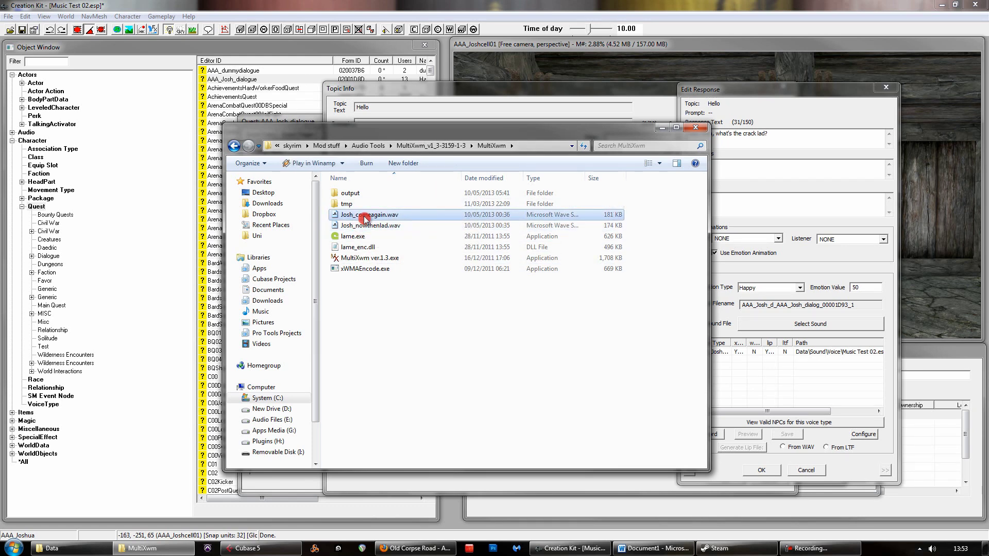
{"action": "left_click", "coordinate": [384, 346]}
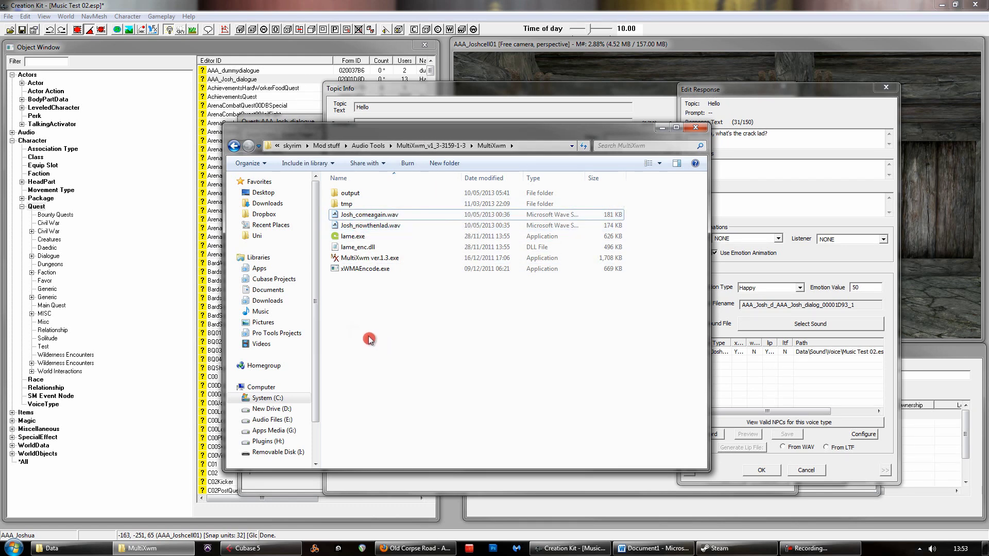
{"action": "left_click", "coordinate": [365, 259]}
Launch MultiXwm ver.1.3 and set the conversion bitrate to 192kb/s
{"action": "double_click", "coordinate": [365, 259]}
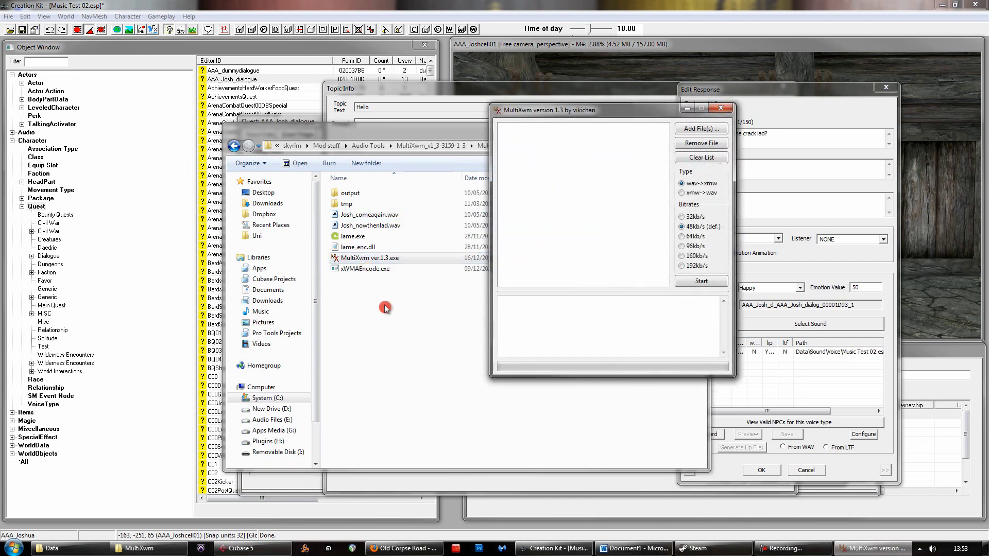
{"action": "left_click", "coordinate": [682, 266]}
{"action": "left_click_drag", "start_coordinate": [630, 112], "coordinate": [621, 137]}
Add a Josh recording from the Cubase folder, convert it to xwm, and close MultiXwm
{"action": "left_click", "coordinate": [685, 153]}
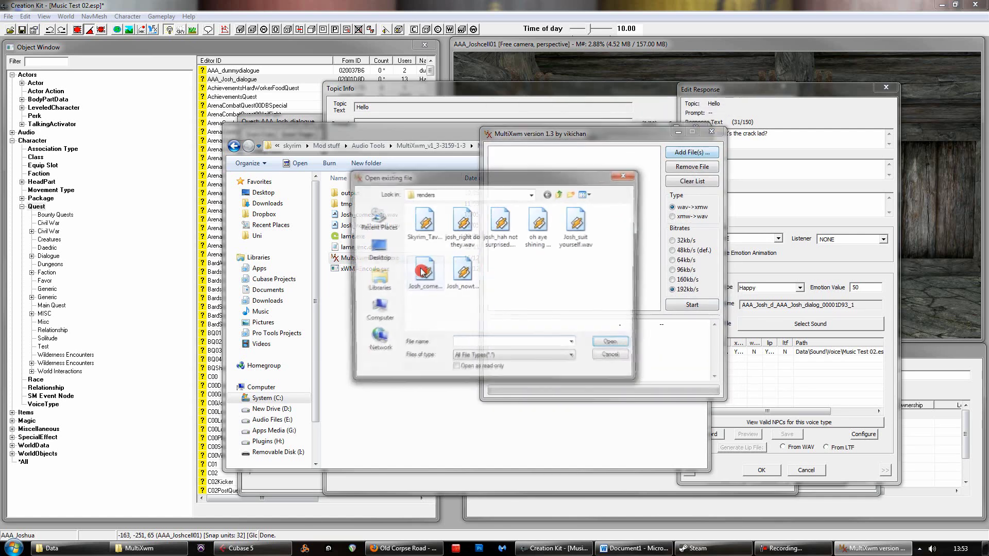
{"action": "left_click", "coordinate": [462, 224]}
{"action": "left_click", "coordinate": [499, 223]}
{"action": "left_click", "coordinate": [578, 225]}
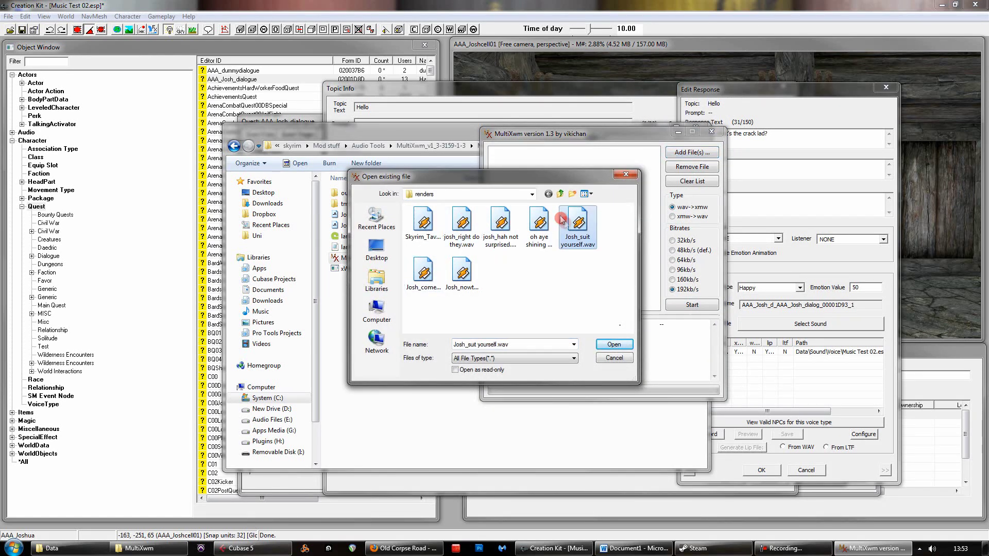
{"action": "left_click", "coordinate": [614, 345]}
{"action": "left_click", "coordinate": [673, 290]}
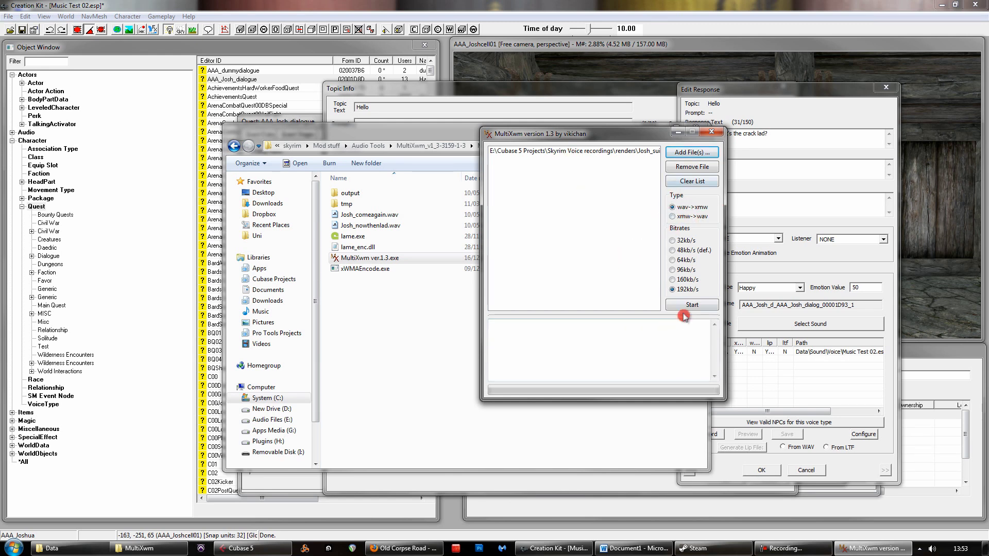
{"action": "left_click", "coordinate": [719, 135]}
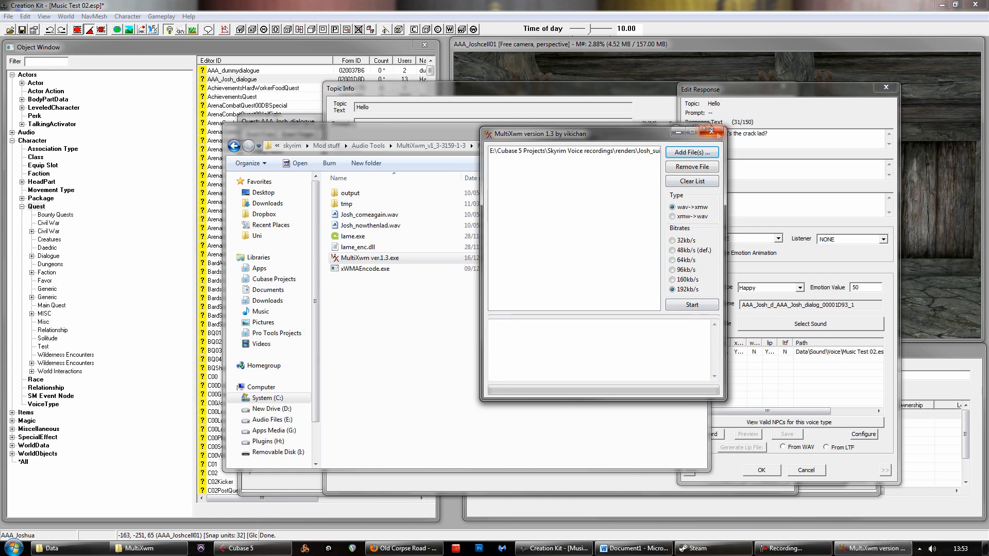
Open MultiXwm's output folder and check the converted josh_right do they.xwm file
{"action": "left_click", "coordinate": [358, 194]}
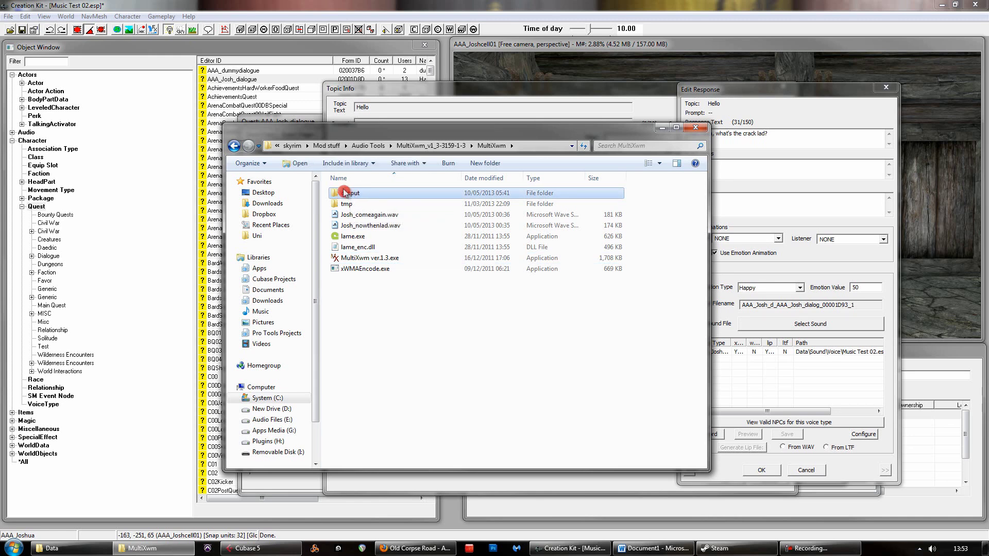
{"action": "left_click", "coordinate": [468, 145]}
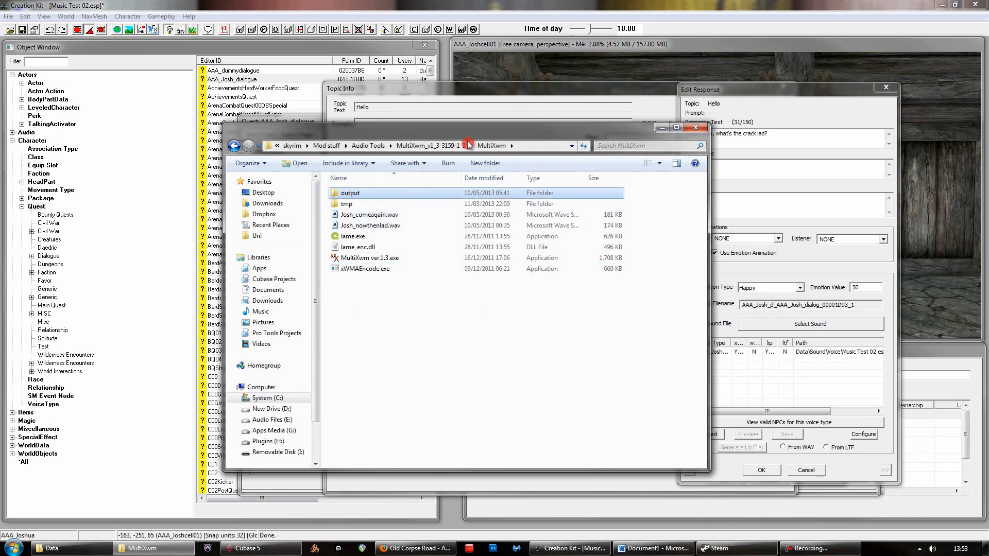
{"action": "left_click", "coordinate": [503, 276]}
{"action": "double_click", "coordinate": [336, 194]}
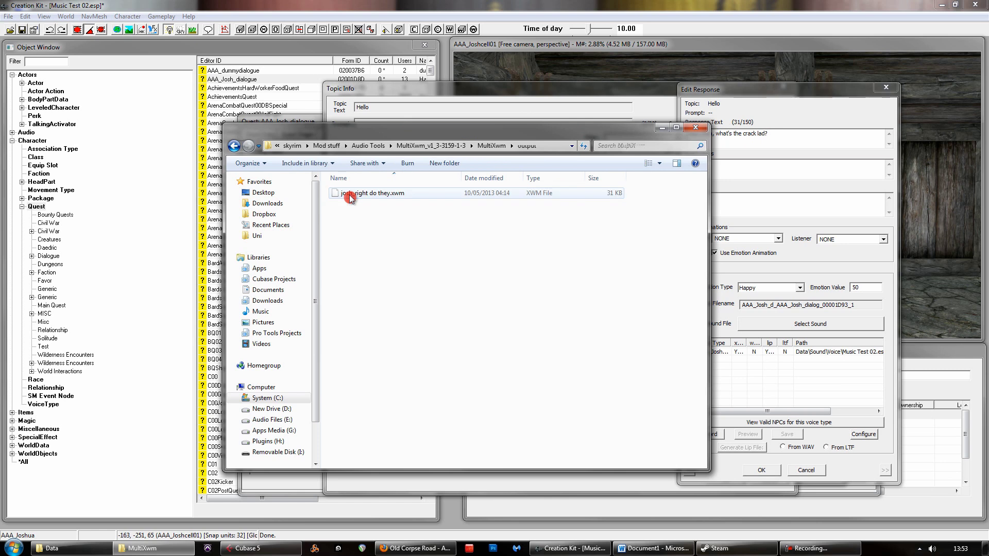
{"action": "left_click", "coordinate": [393, 193]}
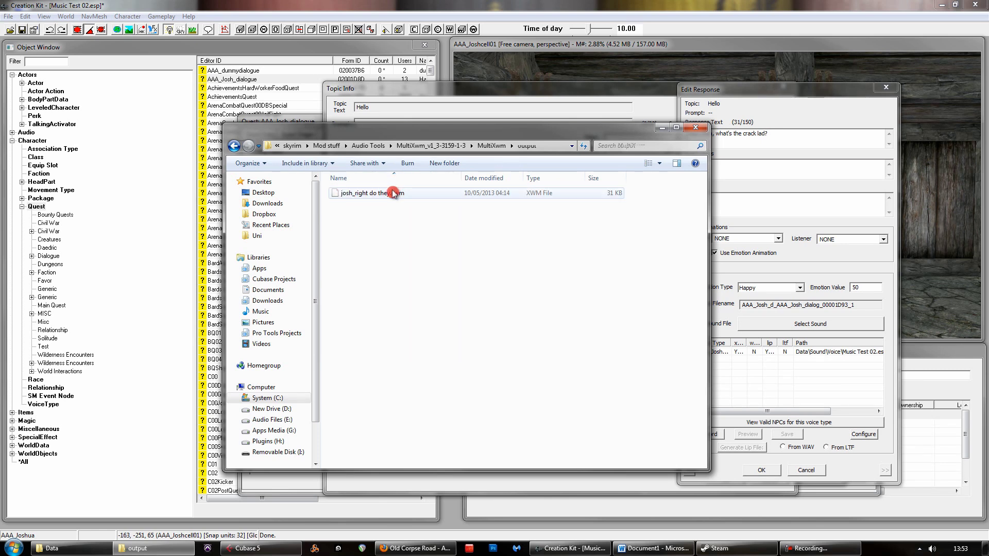
{"action": "left_click", "coordinate": [404, 238]}
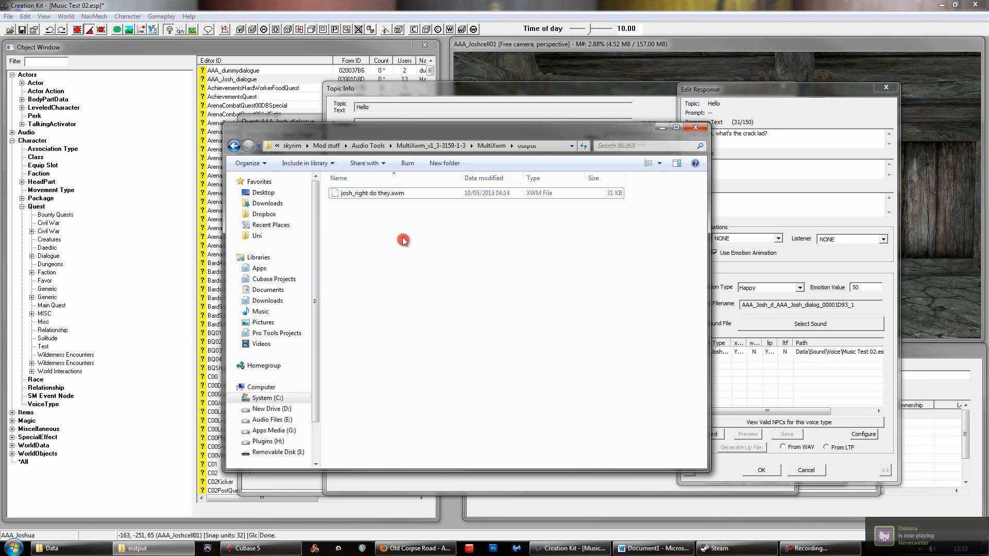
{"action": "left_click", "coordinate": [466, 193]}
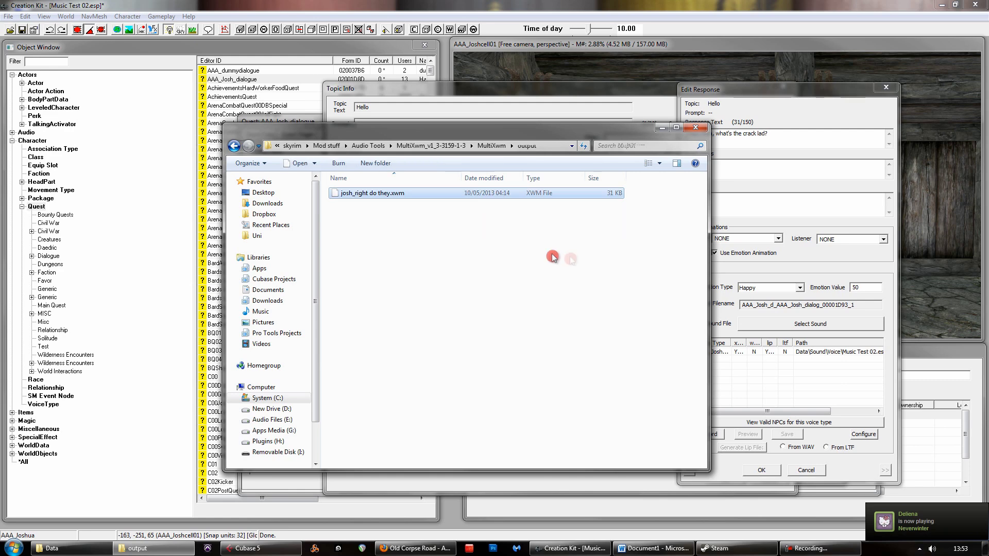
{"action": "left_click", "coordinate": [573, 259]}
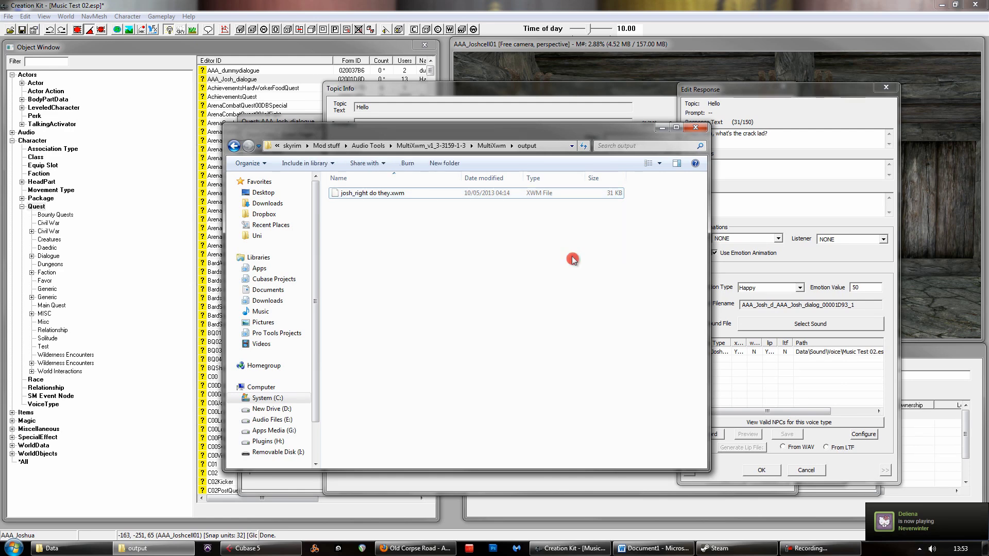
Go up to the skyrim folder and reveal the AAA_Joshvoice path in the Edit Response window
{"action": "left_click", "coordinate": [292, 146]}
{"action": "left_click_drag", "start_coordinate": [332, 129], "coordinate": [266, 152]}
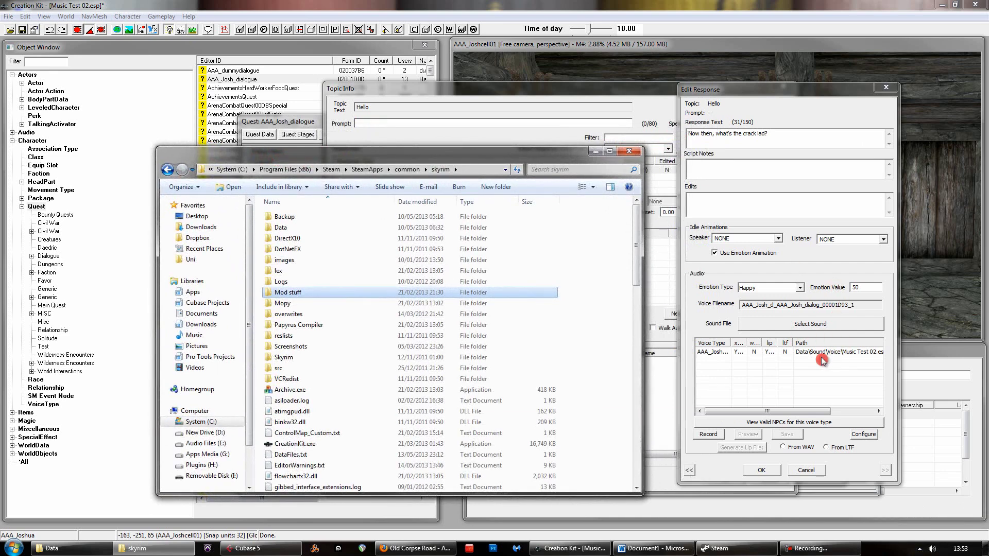
{"action": "left_click_drag", "start_coordinate": [808, 412], "coordinate": [870, 414]}
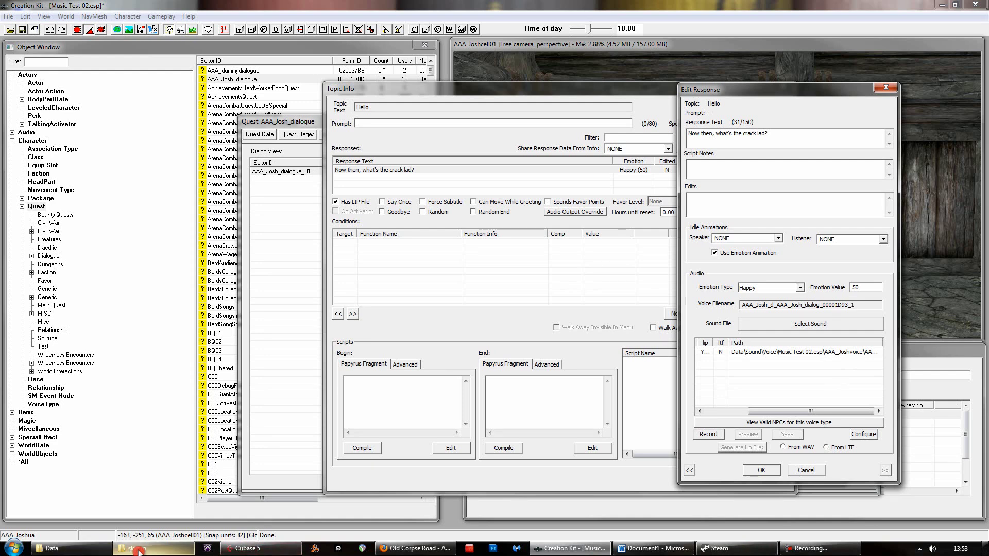
From Skyrim's Data folder, navigate through sound > voice > Music Test 02.esp into AAA_Joshvoice
{"action": "left_click", "coordinate": [78, 547]}
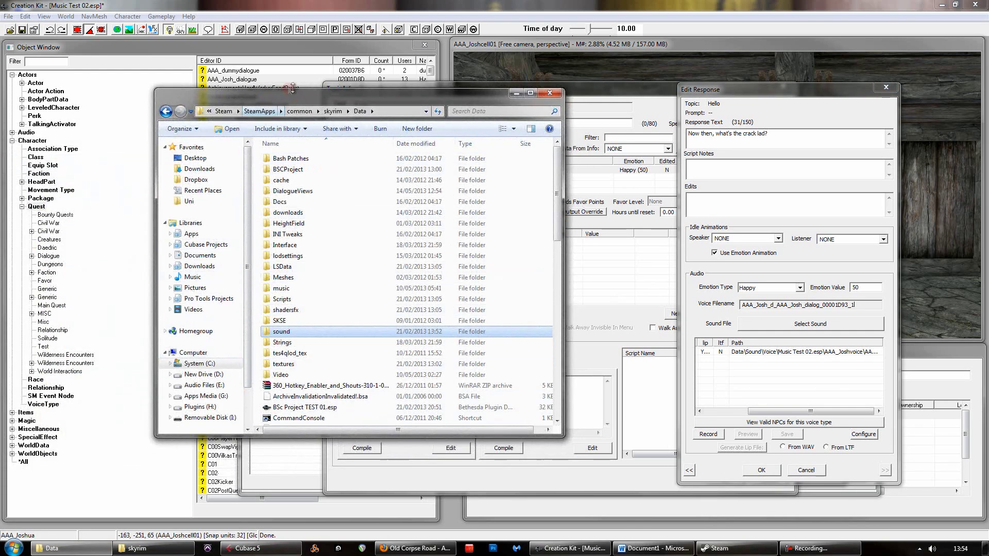
{"action": "double_click", "coordinate": [286, 332]}
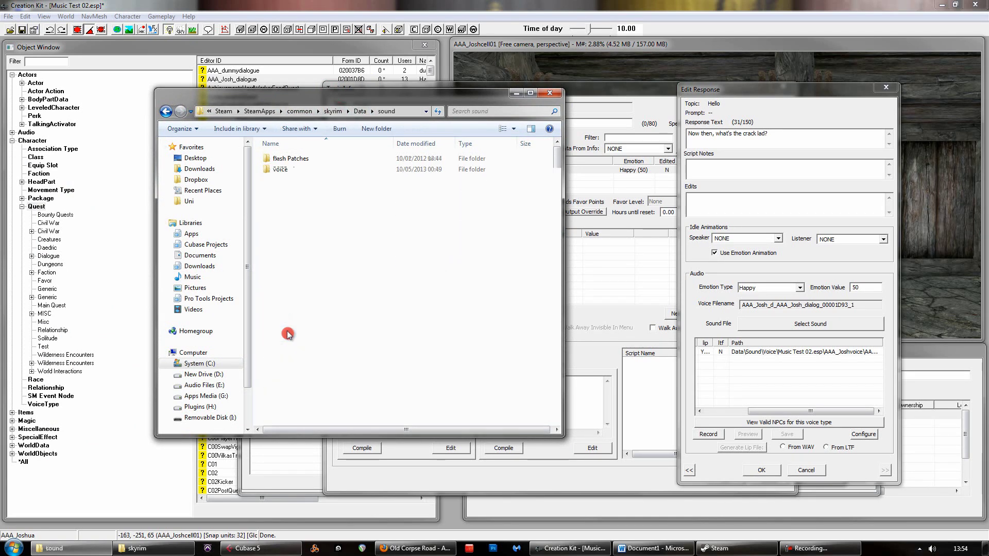
{"action": "double_click", "coordinate": [280, 170]}
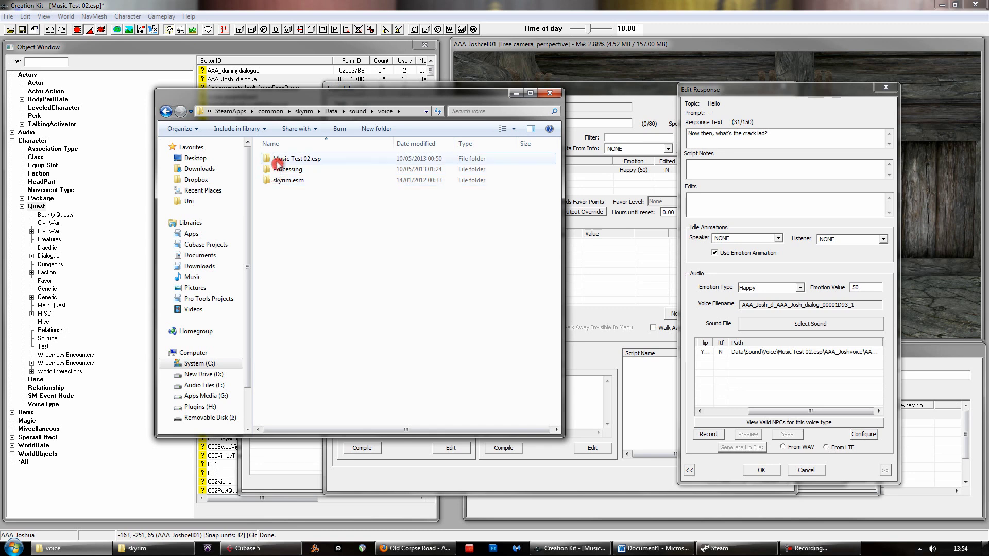
{"action": "left_click", "coordinate": [284, 162]}
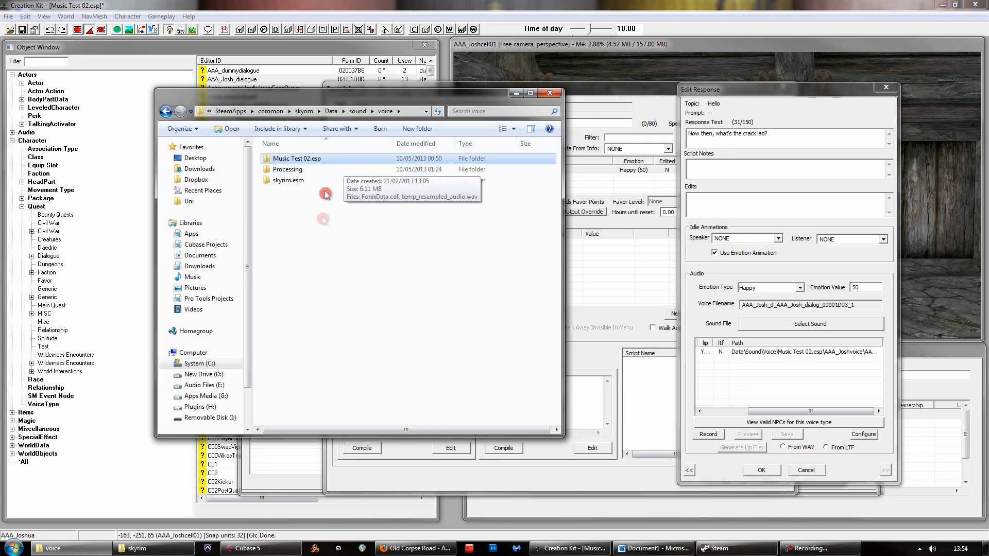
{"action": "double_click", "coordinate": [301, 160]}
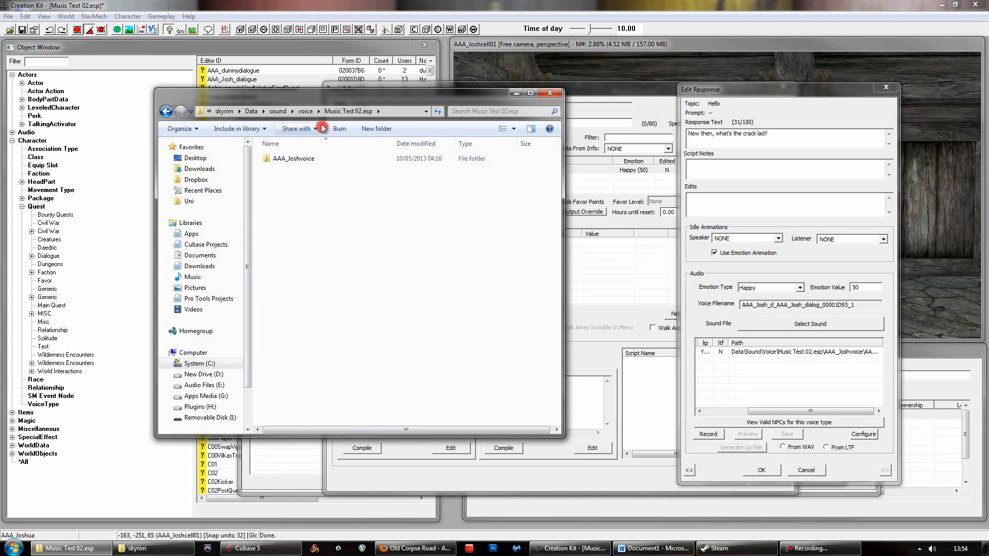
{"action": "left_click", "coordinate": [307, 112]}
{"action": "left_click", "coordinate": [292, 163]}
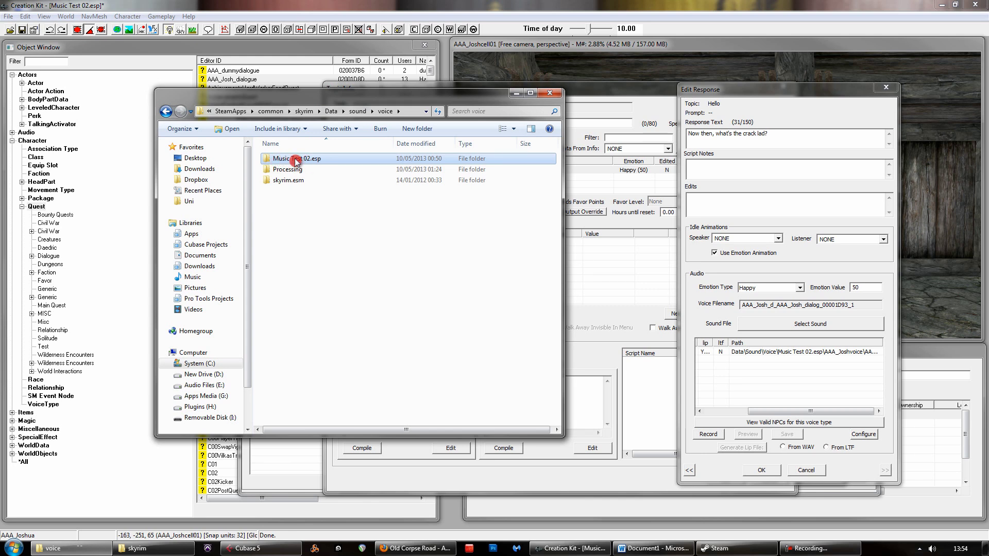
{"action": "double_click", "coordinate": [297, 161]}
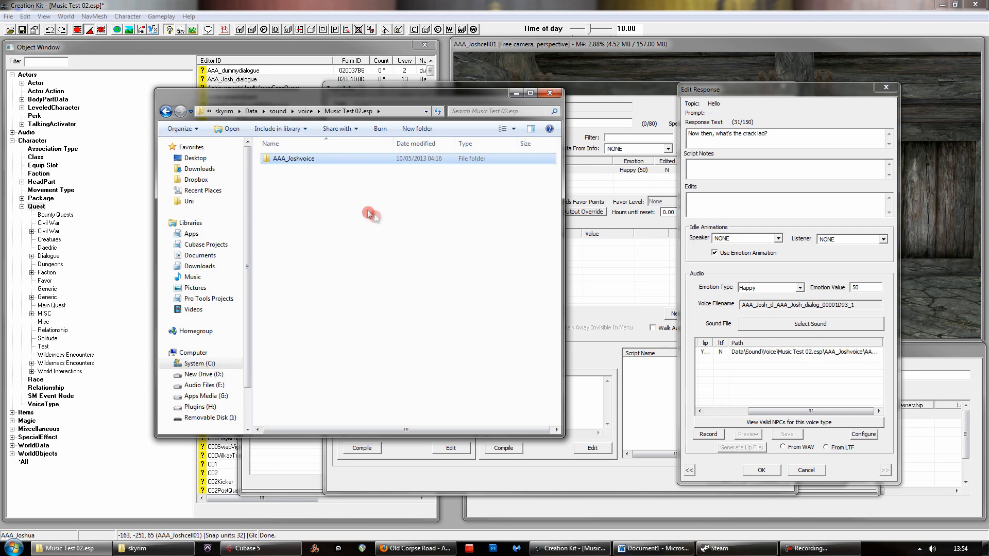
{"action": "double_click", "coordinate": [285, 161]}
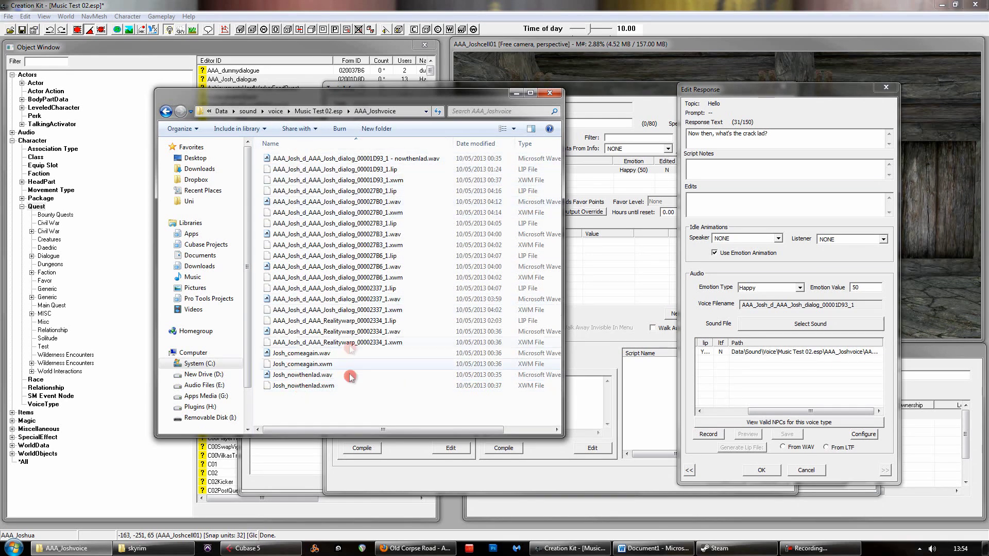
Inspect Josh_comeagain.xwm and Josh_comeagain.wav, then refresh the AAA_Joshvoice file list
{"action": "left_click_drag", "start_coordinate": [347, 401], "coordinate": [324, 405]}
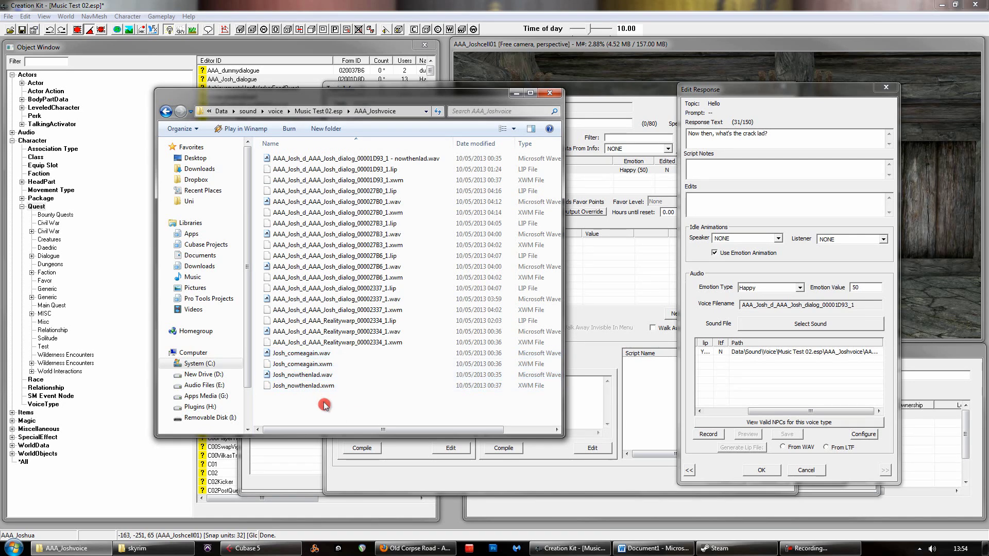
{"action": "left_click", "coordinate": [312, 364]}
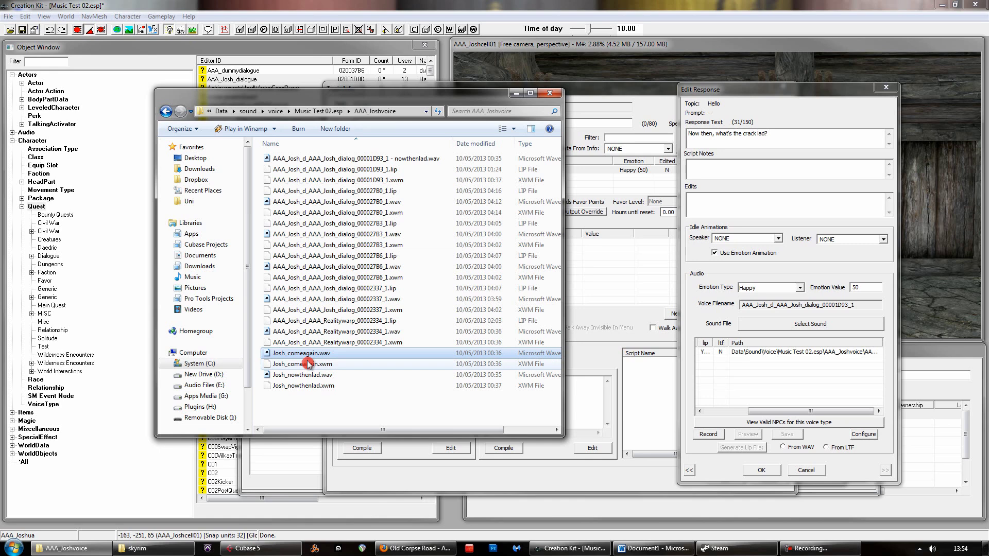
{"action": "left_click", "coordinate": [305, 354]}
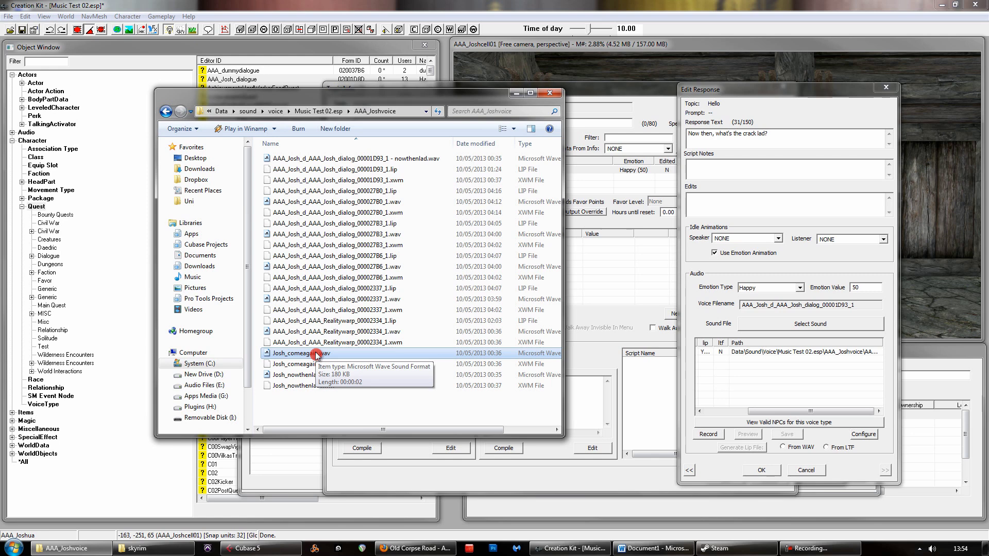
{"action": "left_click", "coordinate": [313, 410]}
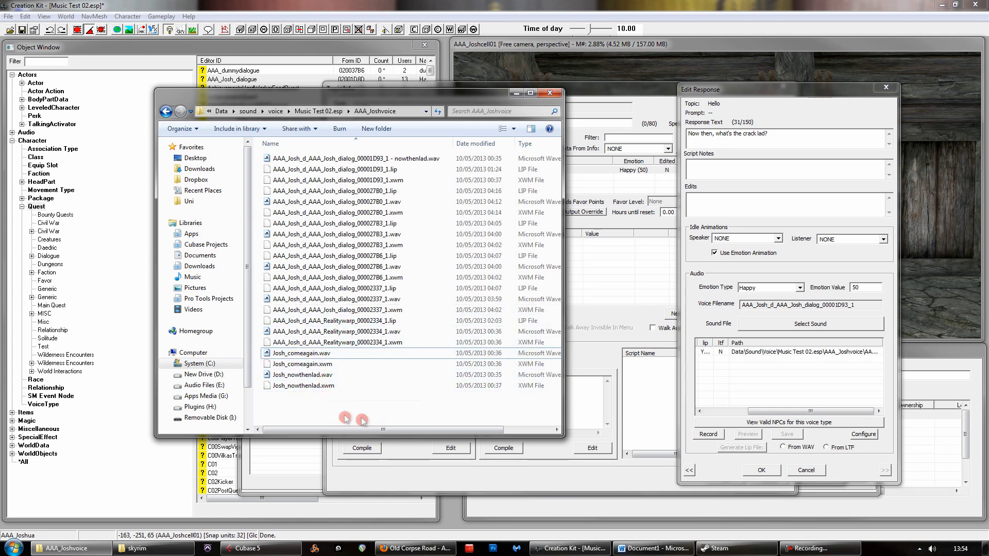
{"action": "left_click", "coordinate": [437, 110]}
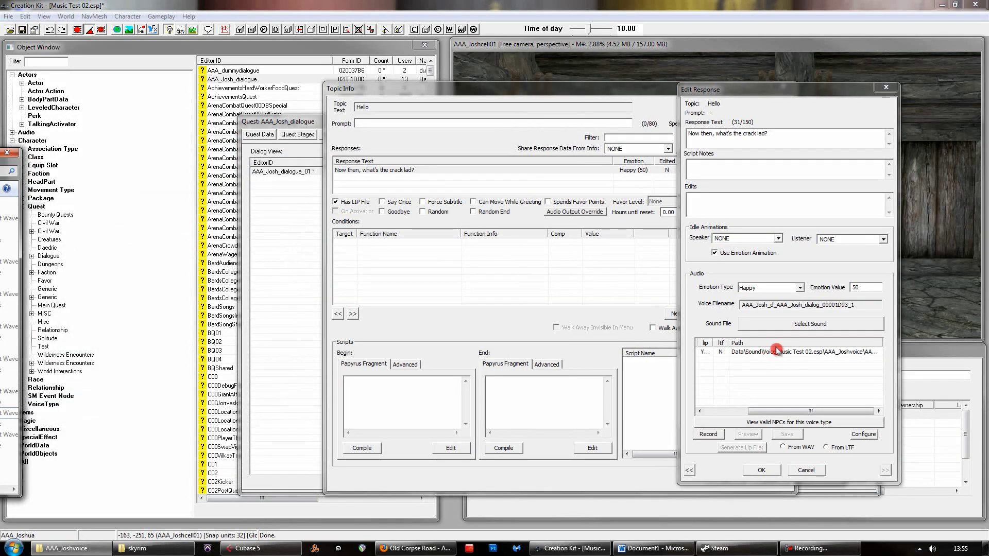
Read the full Voice Filename value, then bring the AAA_Joshvoice folder forward
{"action": "left_click_drag", "start_coordinate": [741, 308], "coordinate": [869, 313]}
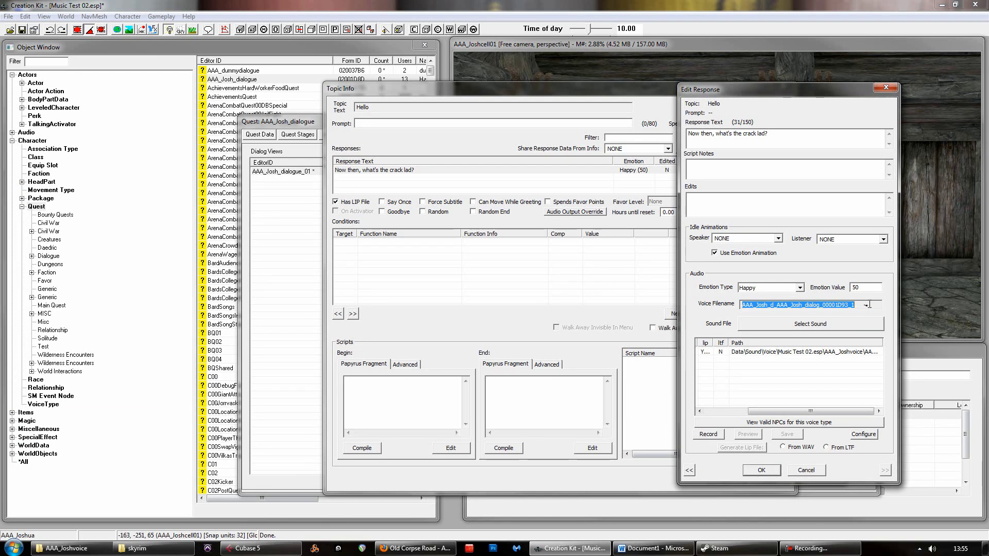
{"action": "left_click", "coordinate": [868, 303]}
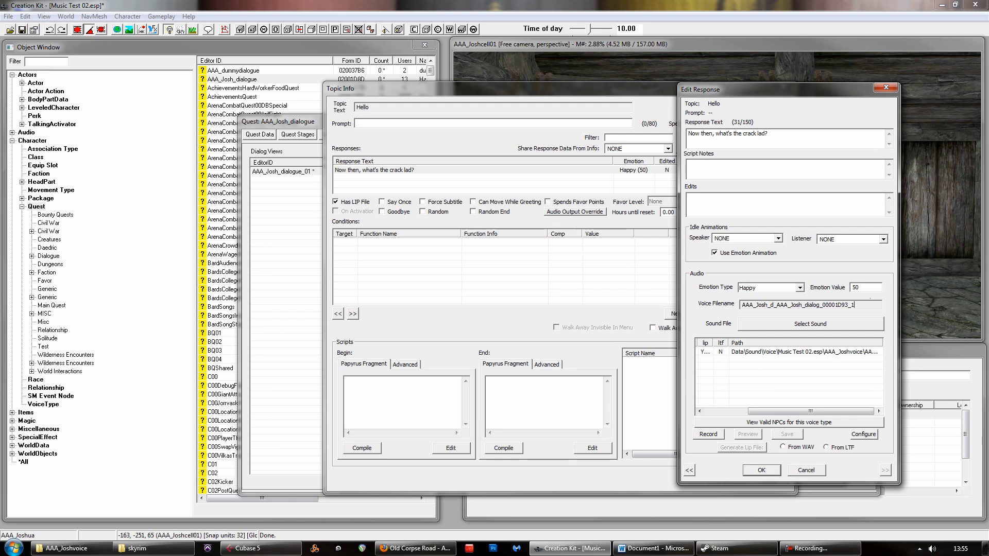
{"action": "left_click", "coordinate": [72, 548]}
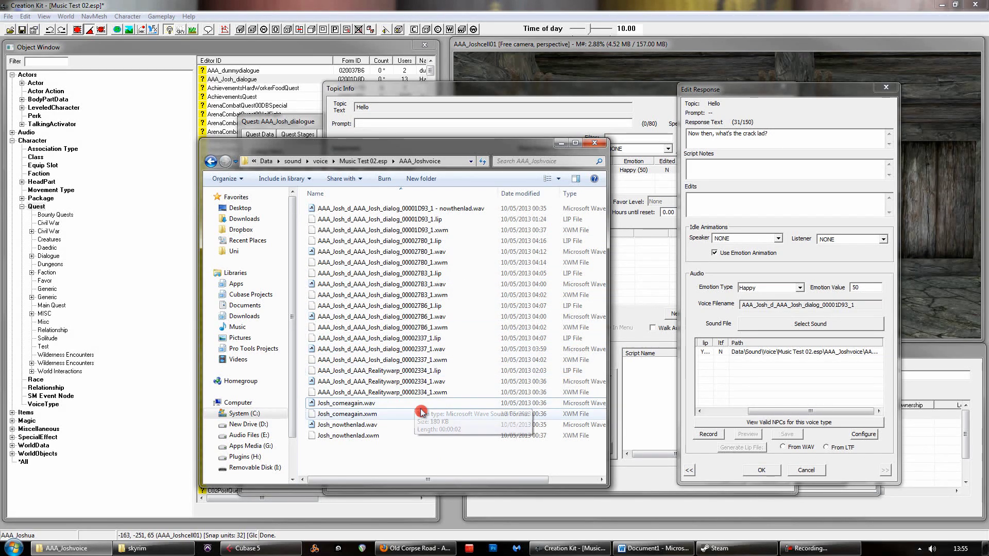
Compare Josh_comeagain.xwm with AAA_Josh_d_AAA_Realitywarp_00002334_1.xwm
{"action": "left_click", "coordinate": [350, 416]}
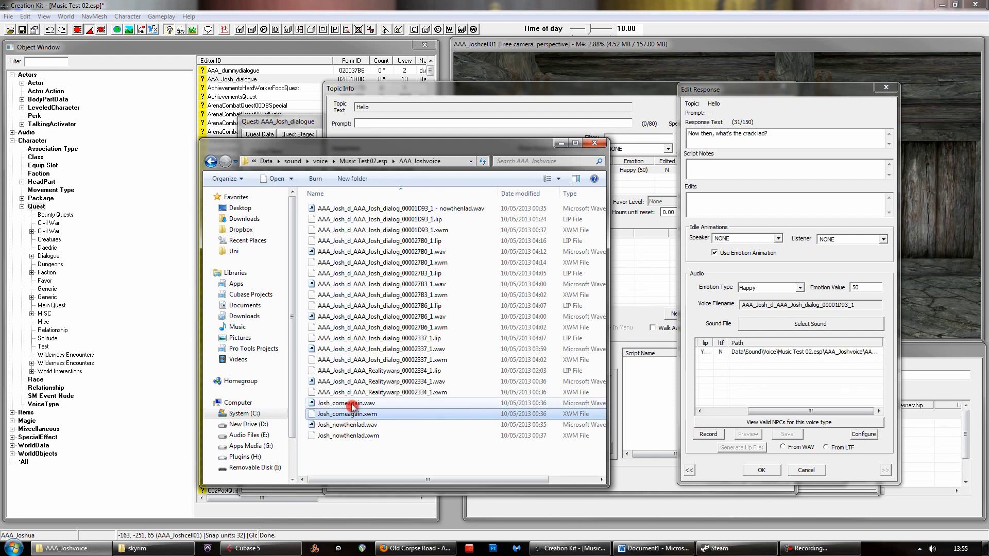
{"action": "left_click", "coordinate": [381, 392]}
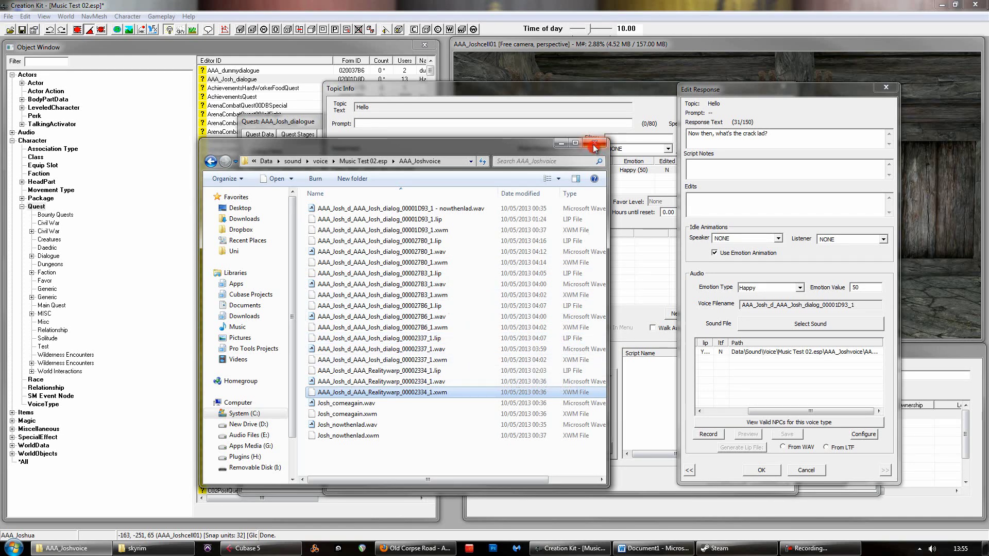
Close the AAA_Joshvoice folder and reopen the 'Now then, what's the crack lad?' response
{"action": "left_click", "coordinate": [560, 144]}
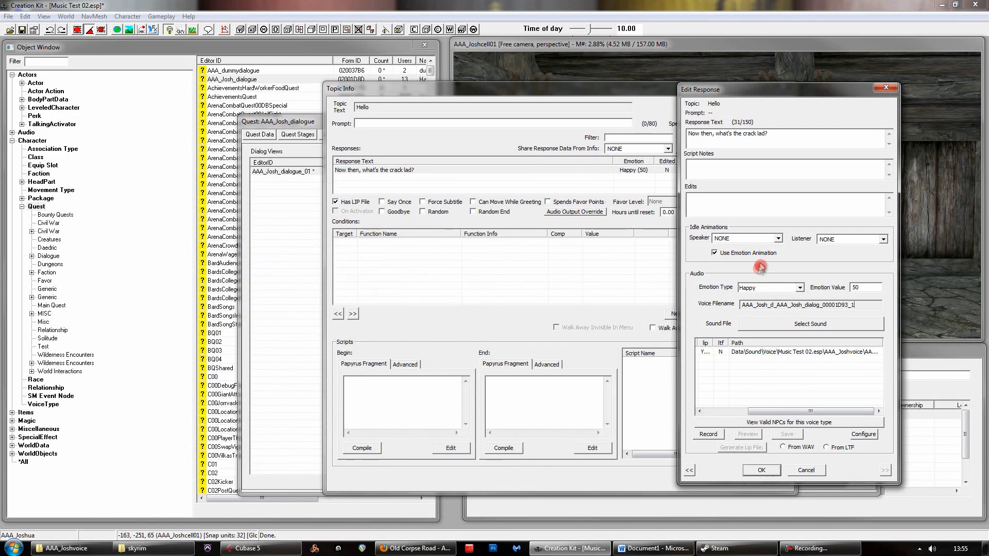
{"action": "left_click", "coordinate": [761, 470]}
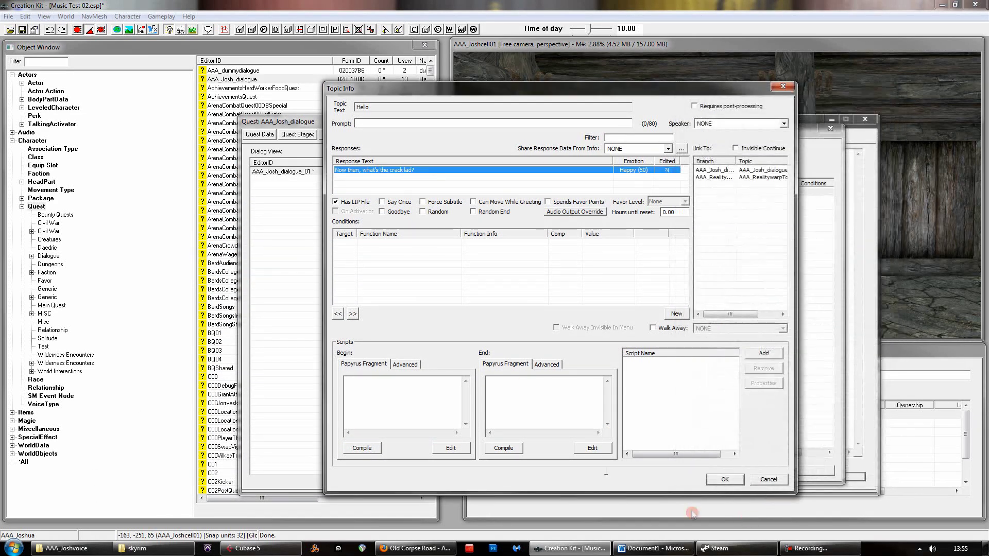
{"action": "double_click", "coordinate": [406, 170]}
{"action": "left_click_drag", "start_coordinate": [751, 98], "coordinate": [733, 97]}
{"action": "left_click_drag", "start_coordinate": [788, 411], "coordinate": [705, 437]}
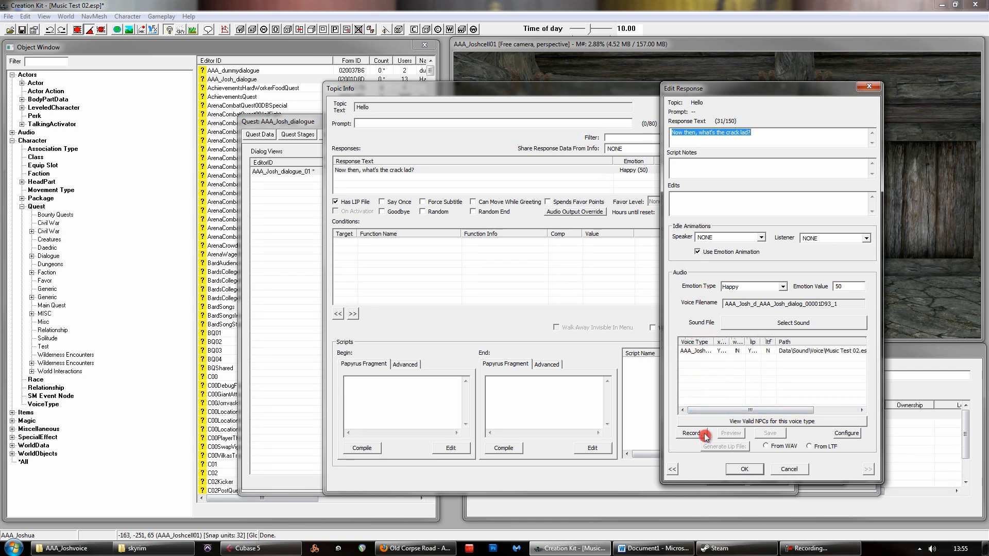
Set the voice entry's lip sync to From WAV, generate the lip file, and confirm
{"action": "left_click", "coordinate": [767, 447]}
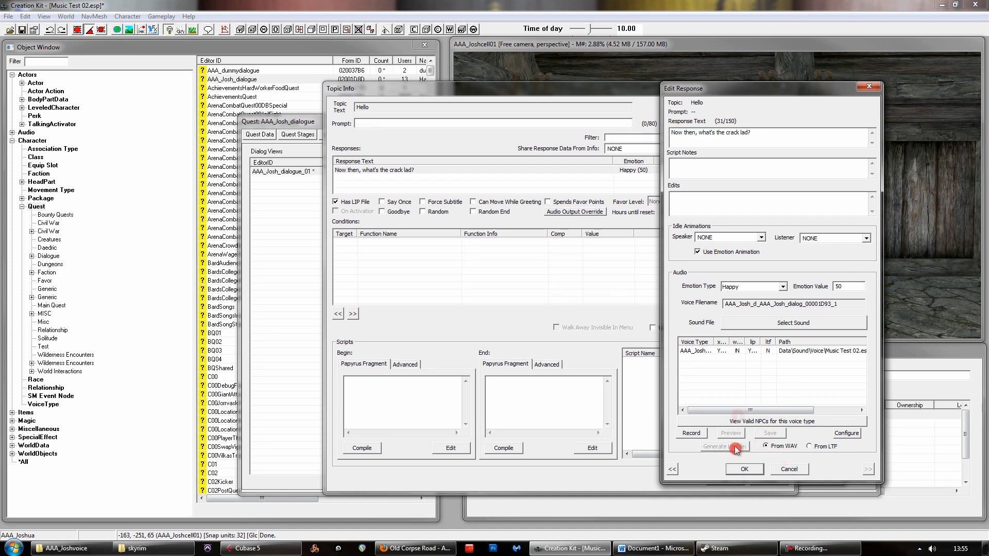
{"action": "left_click", "coordinate": [777, 351]}
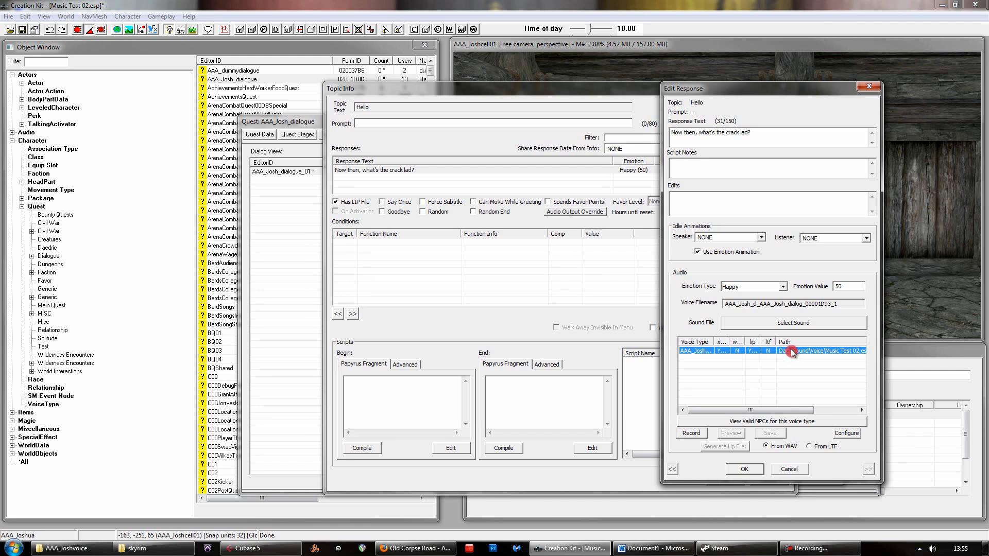
{"action": "left_click", "coordinate": [766, 447]}
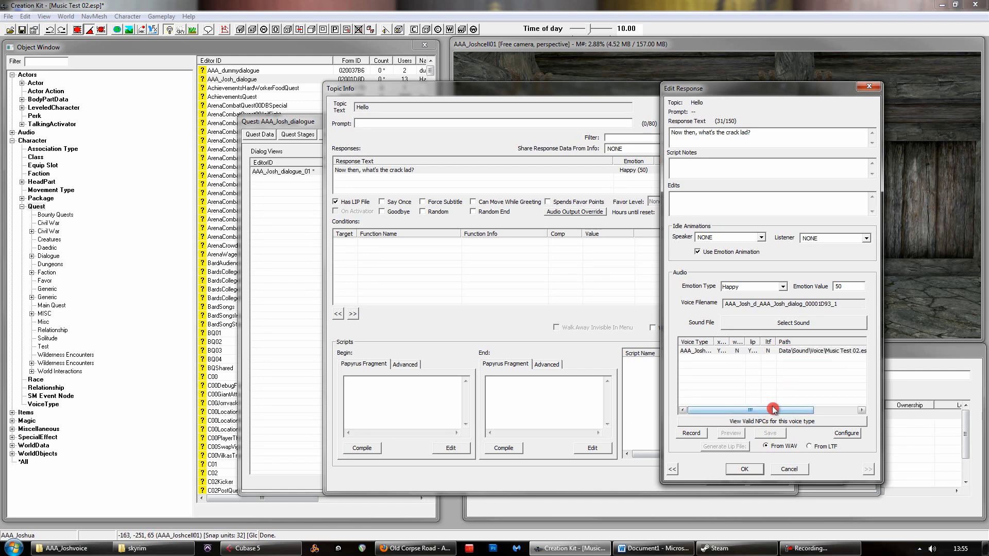
{"action": "left_click_drag", "start_coordinate": [727, 411], "coordinate": [726, 412]}
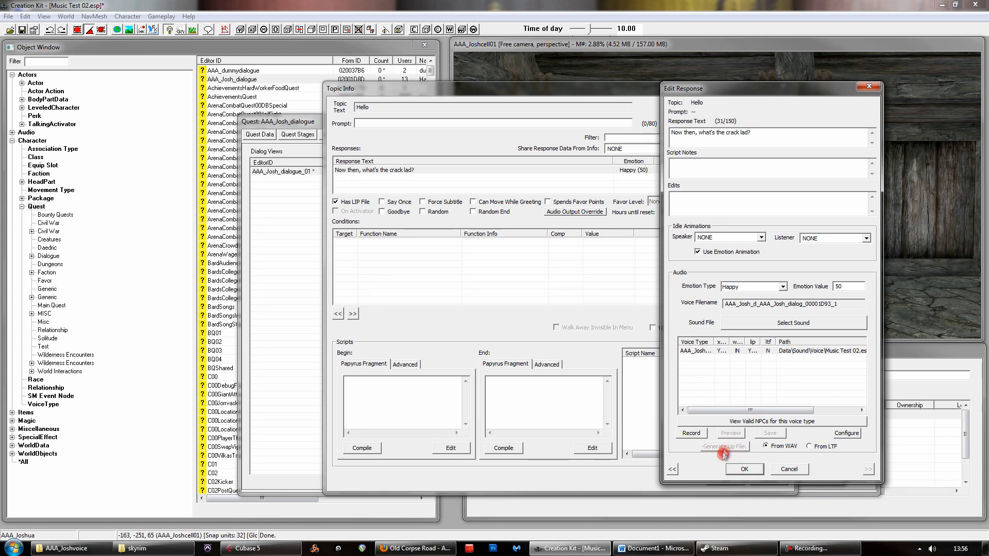
{"action": "left_click", "coordinate": [802, 351]}
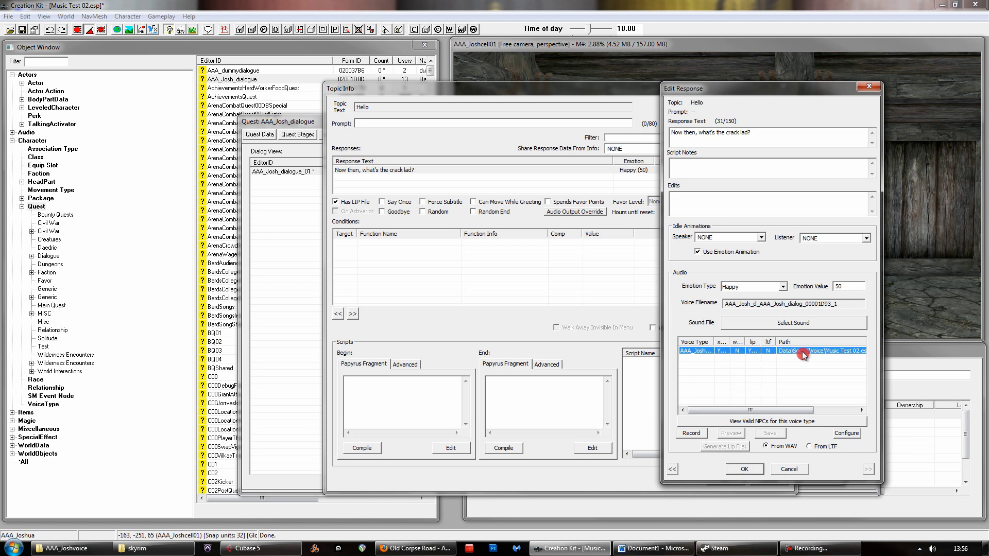
{"action": "left_click", "coordinate": [720, 353]}
{"action": "mouse_move", "coordinate": [724, 410]}
{"action": "left_mouse_down"}
{"action": "mouse_move", "coordinate": [764, 418]}
{"action": "mouse_move", "coordinate": [750, 446]}
{"action": "mouse_move", "coordinate": [687, 451]}
{"action": "mouse_move", "coordinate": [735, 452]}
{"action": "mouse_move", "coordinate": [778, 470]}
{"action": "mouse_move", "coordinate": [756, 472]}
{"action": "mouse_move", "coordinate": [790, 470]}
{"action": "left_mouse_up"}
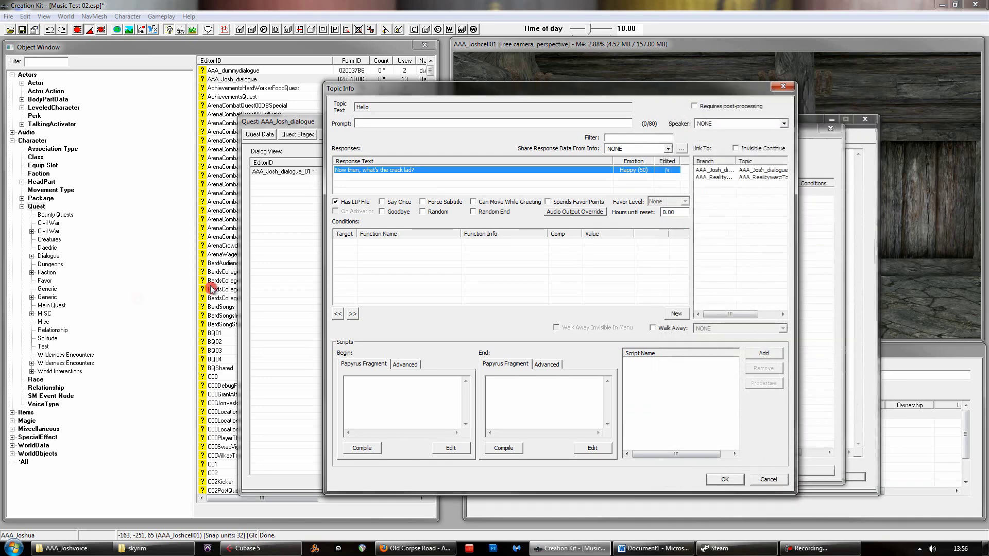
{"action": "left_click", "coordinate": [81, 548]}
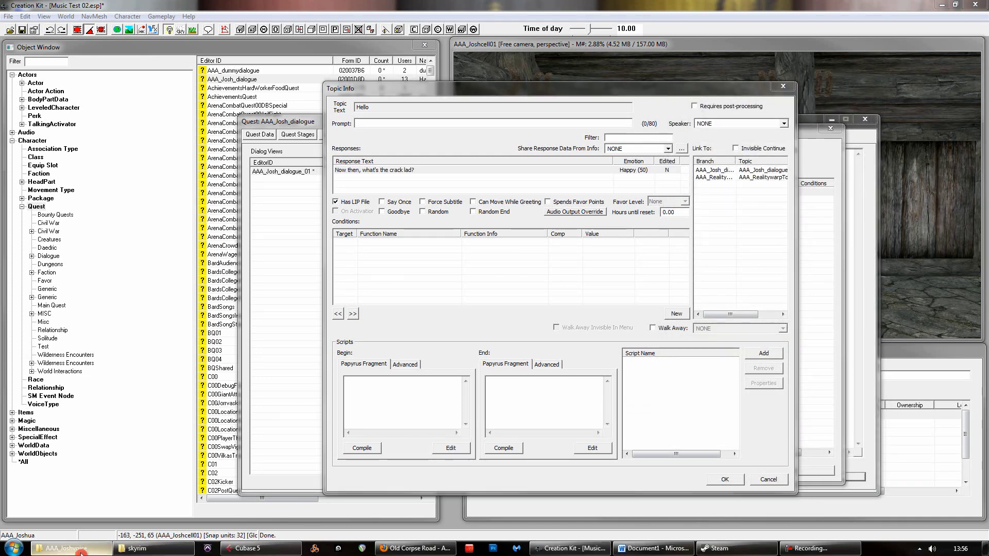
{"action": "left_click_drag", "start_coordinate": [405, 154], "coordinate": [470, 112]}
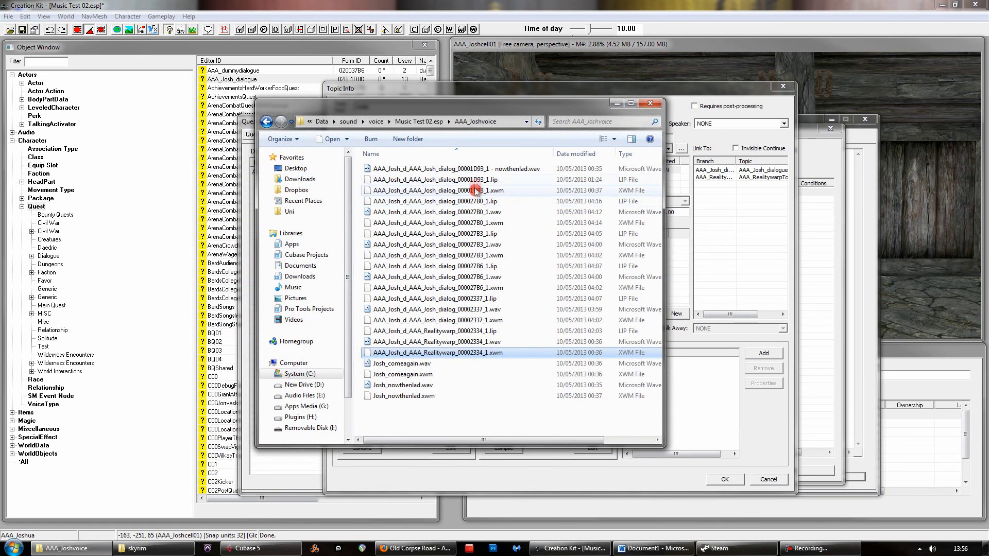
{"action": "left_click", "coordinate": [473, 181]}
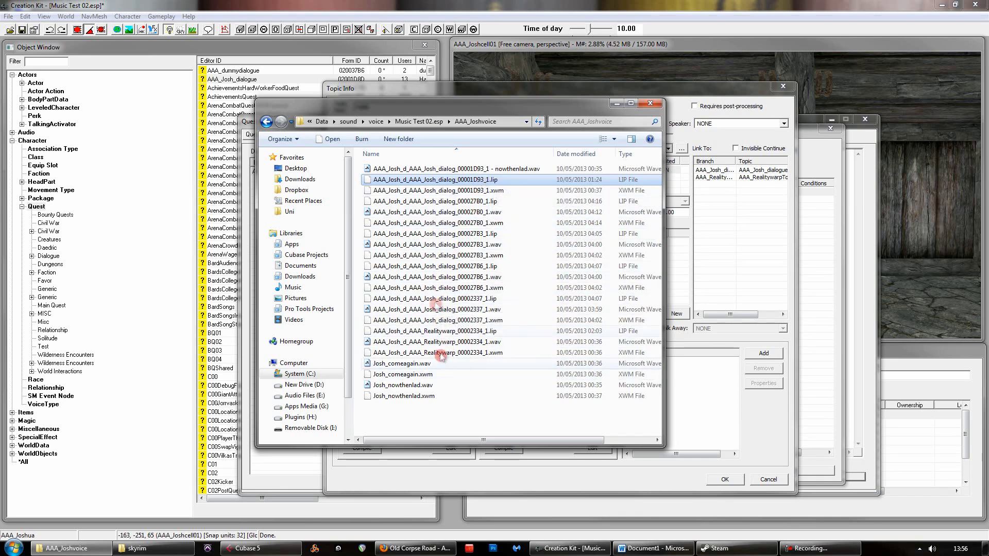
{"action": "left_click", "coordinate": [445, 426]}
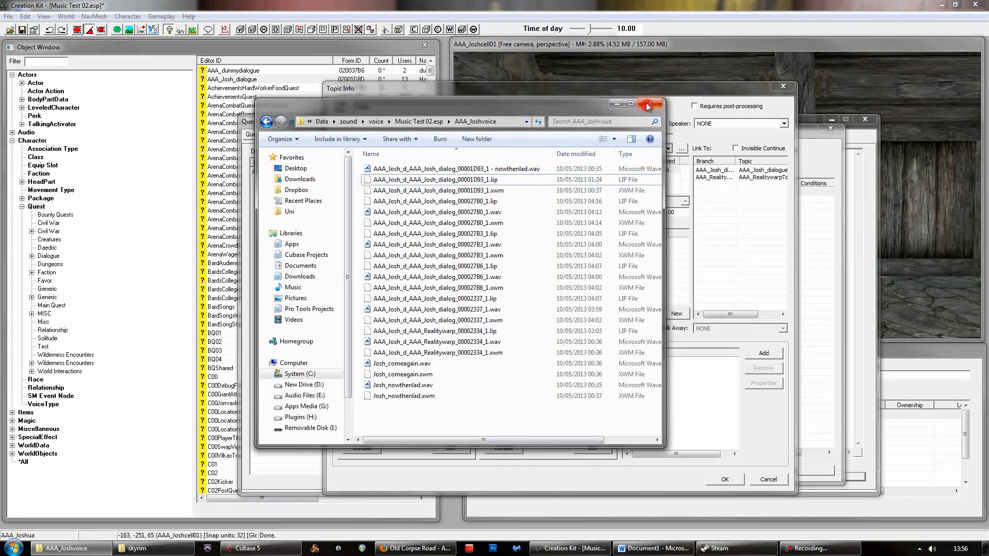
{"action": "left_click", "coordinate": [617, 106]}
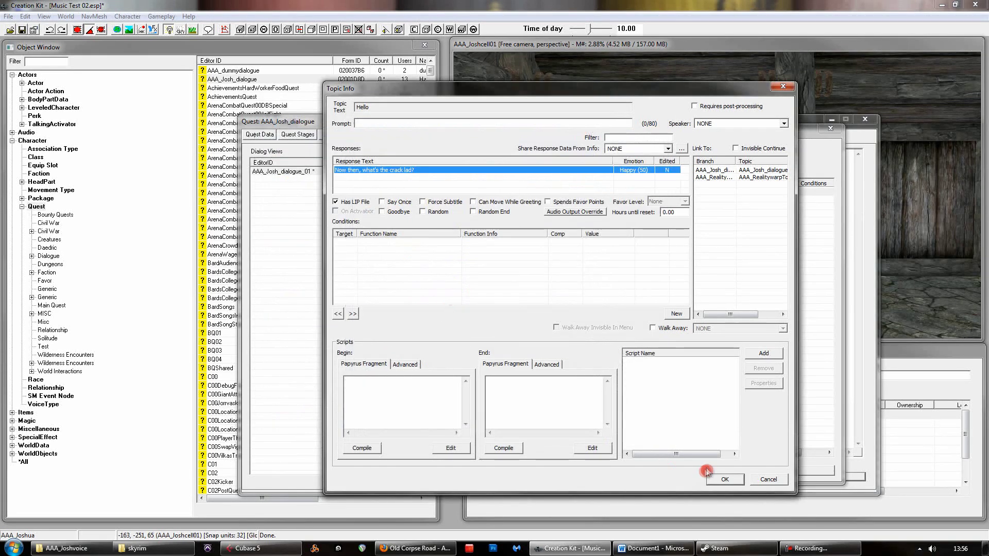
Close Topic Info and Topic, select the Hello-to-Realitywarp connector, and show Player Dialogue
{"action": "left_click", "coordinate": [764, 479]}
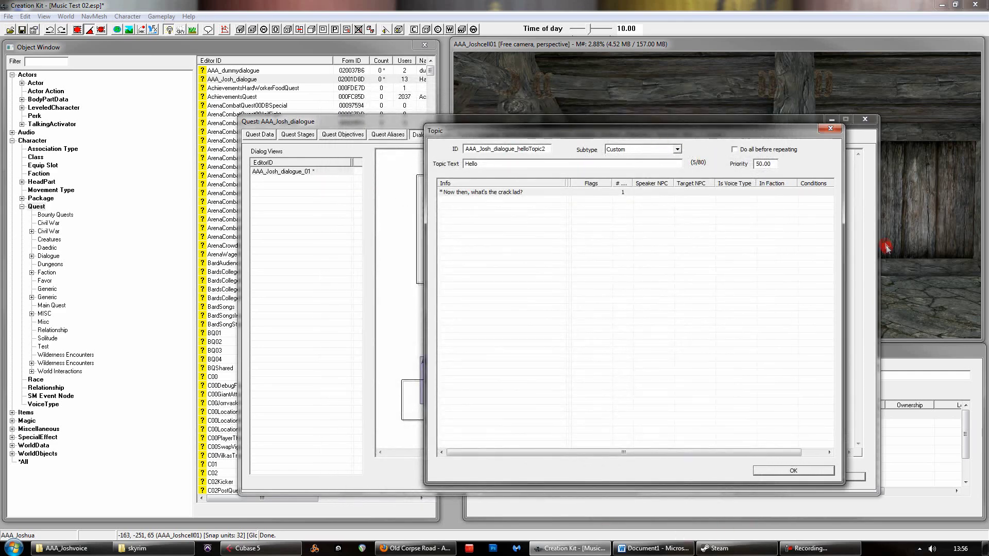
{"action": "left_click", "coordinate": [790, 471]}
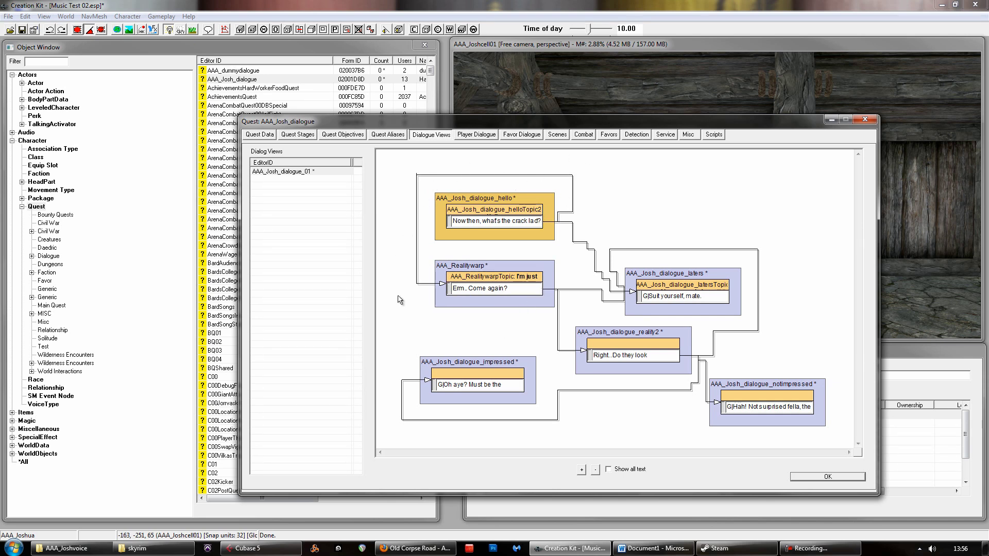
{"action": "left_click", "coordinate": [446, 283]}
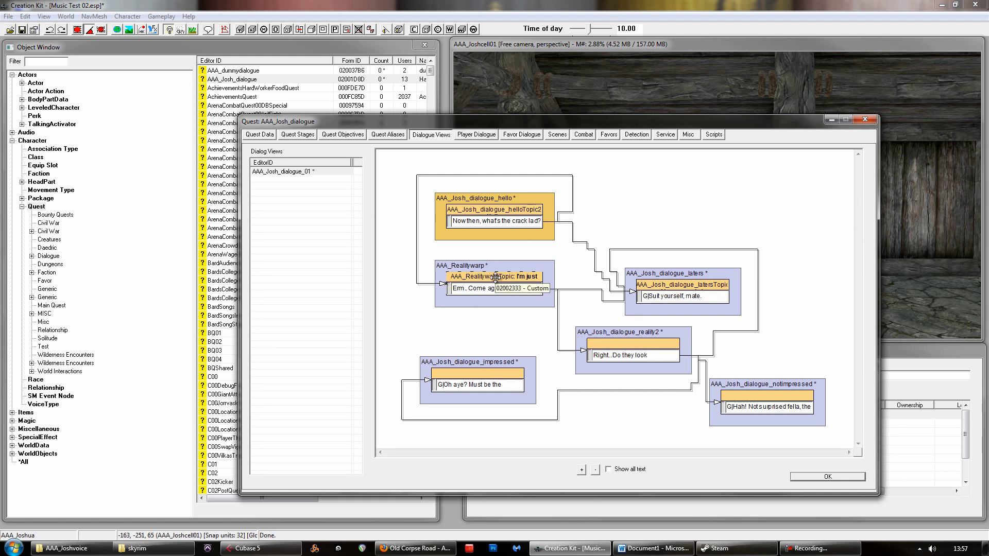
{"action": "left_click", "coordinate": [478, 135]}
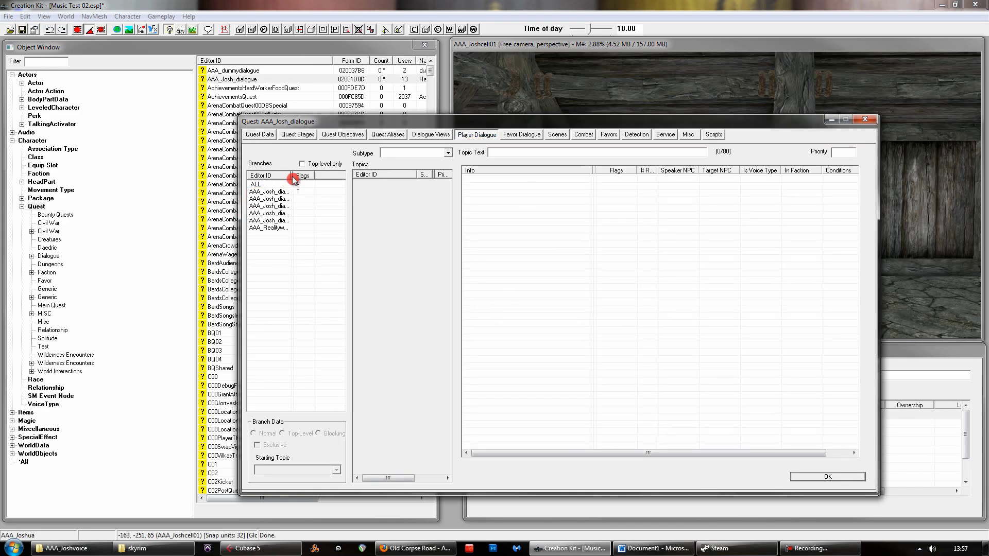
Widen the Editor ID column and review the hello, impressed, laters, notimpressed, reality2 and Realitywarp branch topics
{"action": "left_click_drag", "start_coordinate": [292, 177], "coordinate": [325, 177]}
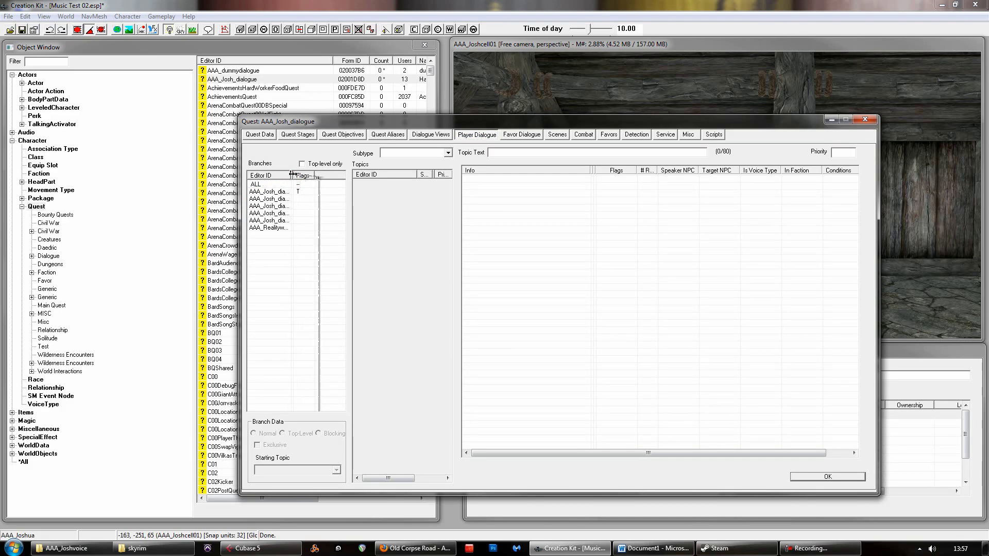
{"action": "left_click", "coordinate": [271, 192]}
{"action": "left_click", "coordinate": [272, 199]}
{"action": "left_click", "coordinate": [272, 206]}
{"action": "left_click", "coordinate": [271, 213]}
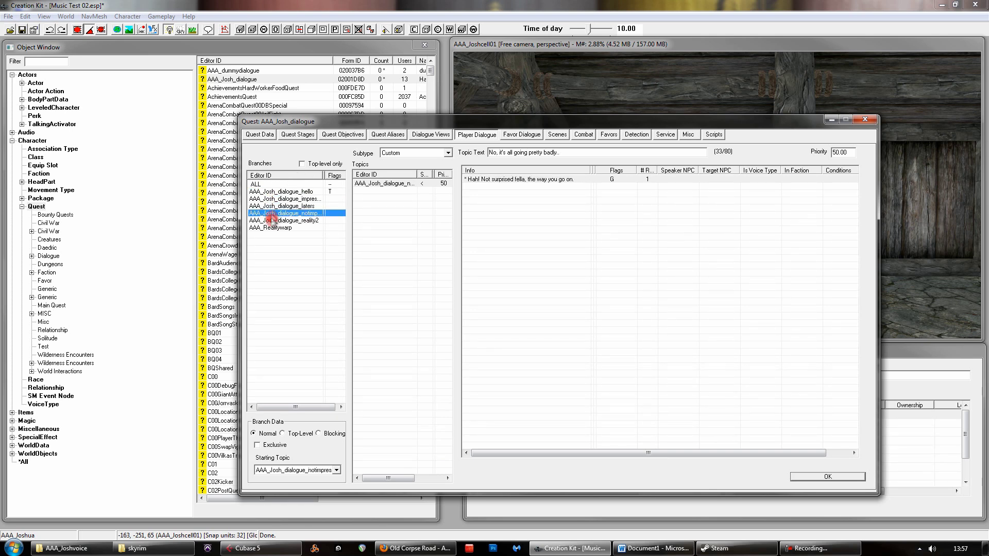
{"action": "left_click", "coordinate": [271, 221]}
{"action": "left_click", "coordinate": [272, 228]}
{"action": "left_click", "coordinate": [273, 220]}
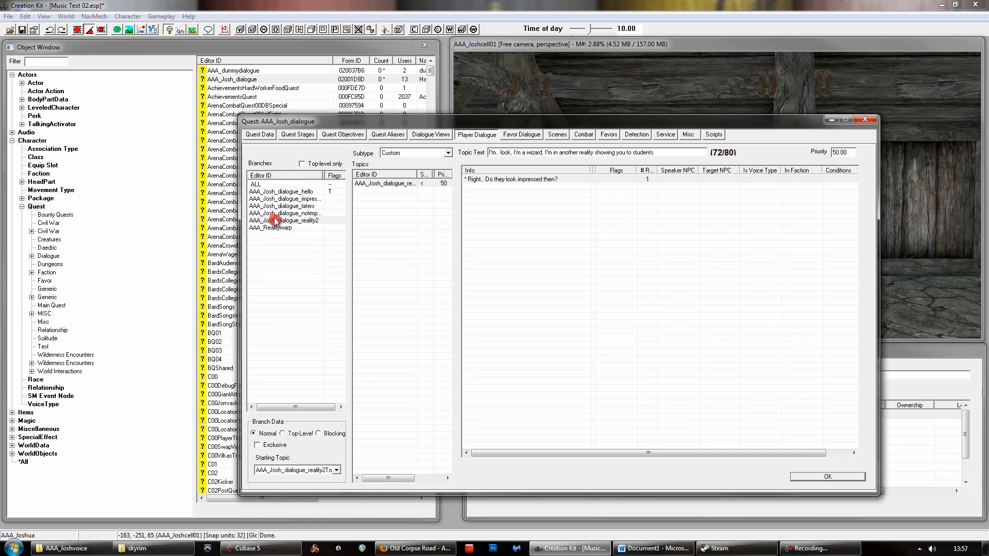
{"action": "left_click", "coordinate": [277, 191]}
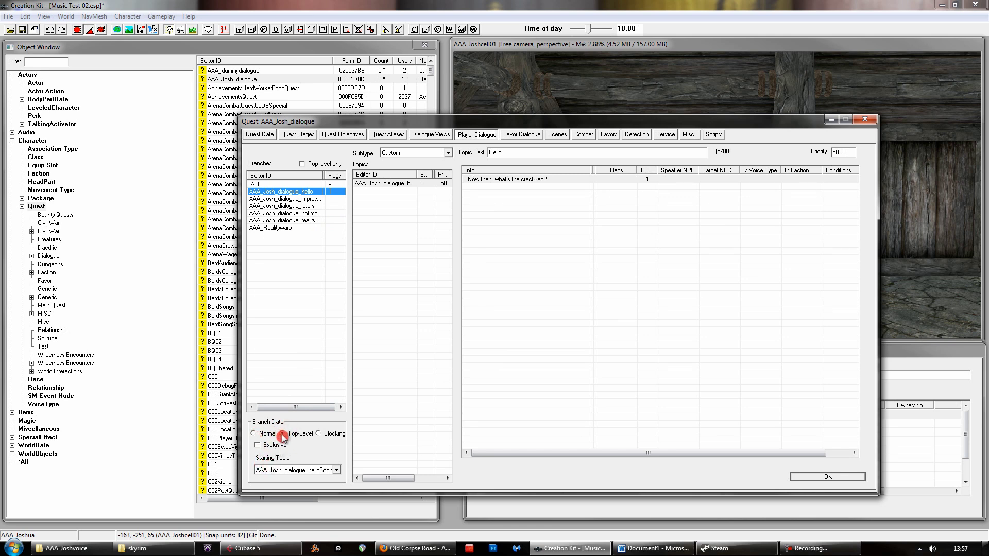
Recheck the impressed, notimpressed, reality2 and Realitywarp topics, cancel an accidental rename, and return to Dialogue Views
{"action": "left_click", "coordinate": [290, 199]}
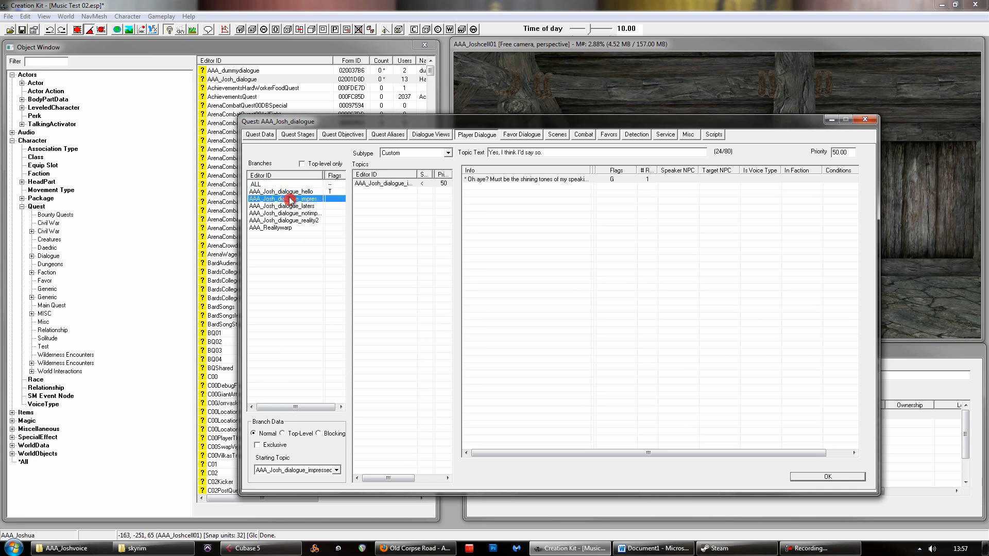
{"action": "left_click", "coordinate": [291, 200]}
{"action": "key", "text": "Escape"}
{"action": "left_click", "coordinate": [278, 213]}
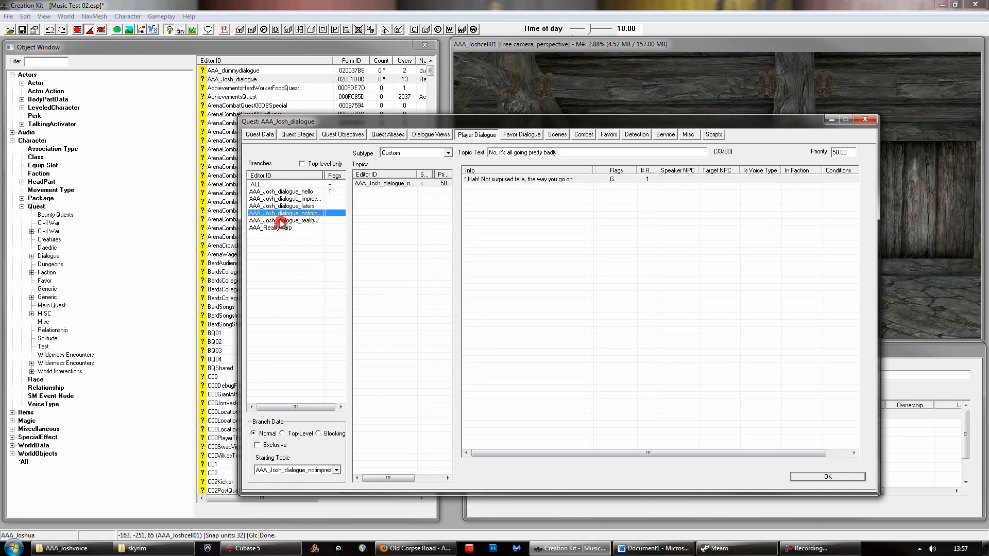
{"action": "left_click", "coordinate": [281, 221]}
{"action": "left_click", "coordinate": [270, 227]}
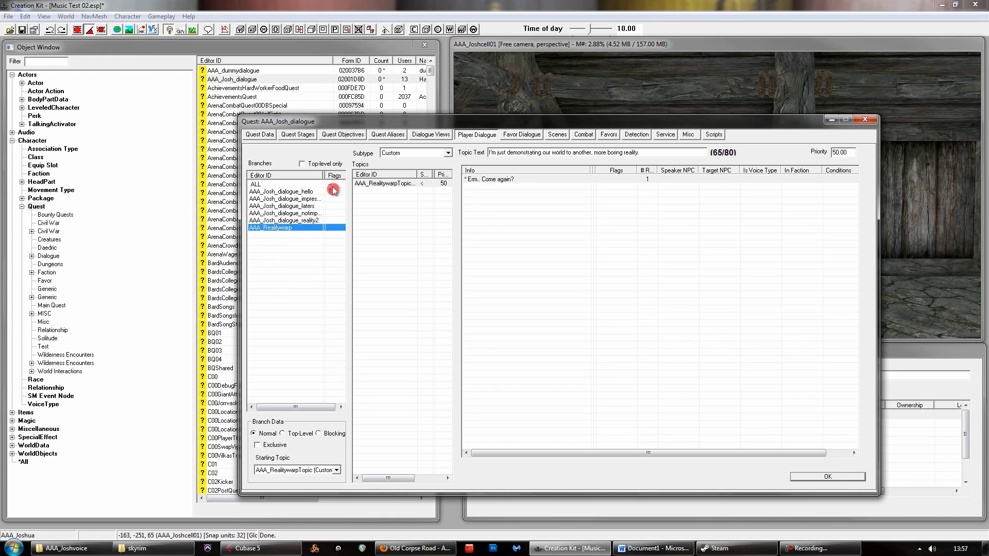
{"action": "left_click", "coordinate": [431, 135]}
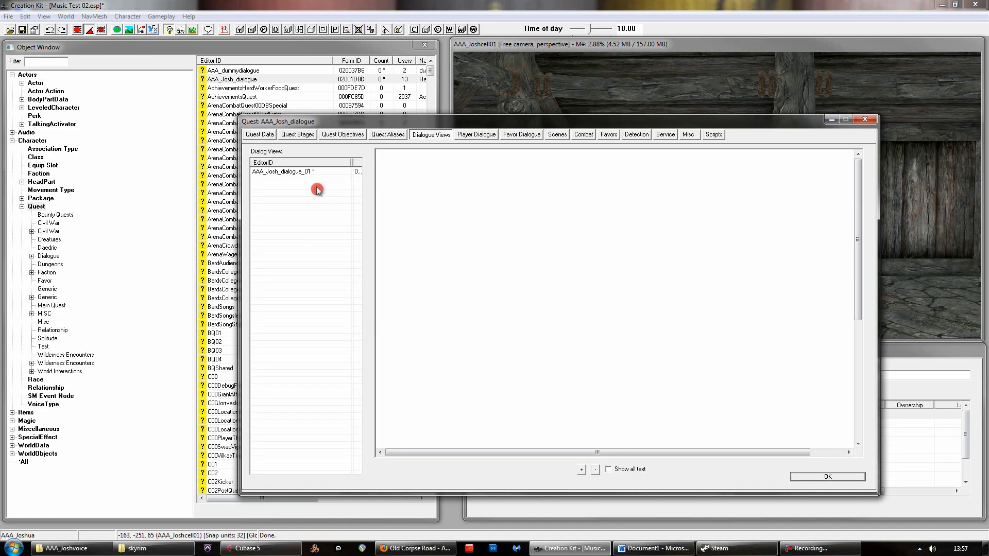
Display the AAA_Josh_dialogue_01 graph, inspect the hello-to-laters connector, and confirm the quest window with OK
{"action": "left_click", "coordinate": [307, 172]}
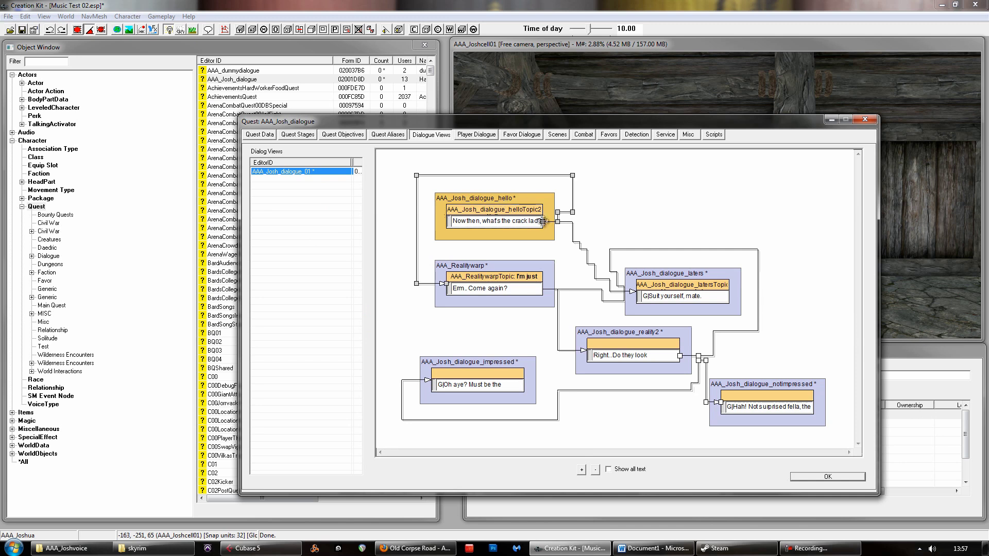
{"action": "left_click", "coordinate": [434, 311]}
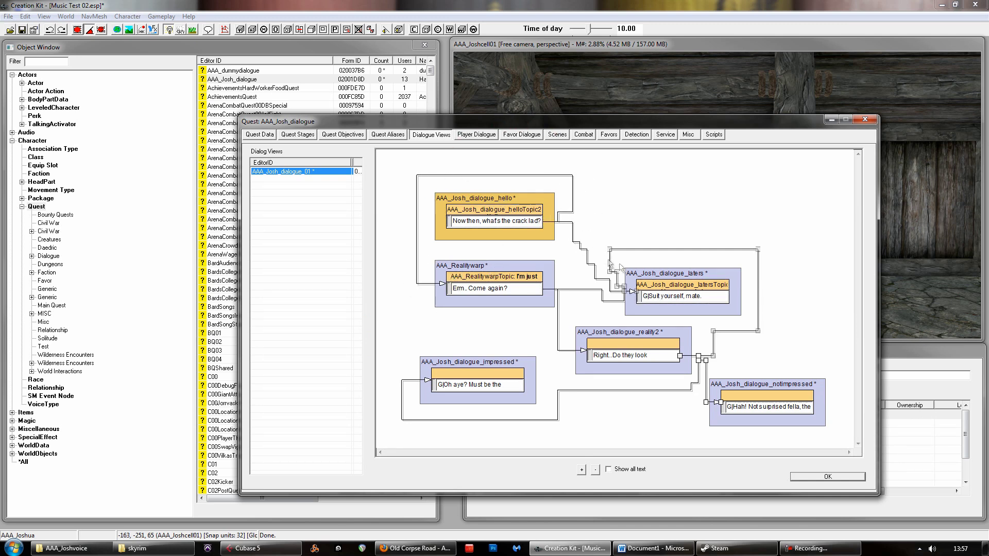
{"action": "left_click", "coordinate": [607, 289]}
{"action": "left_click", "coordinate": [478, 322]}
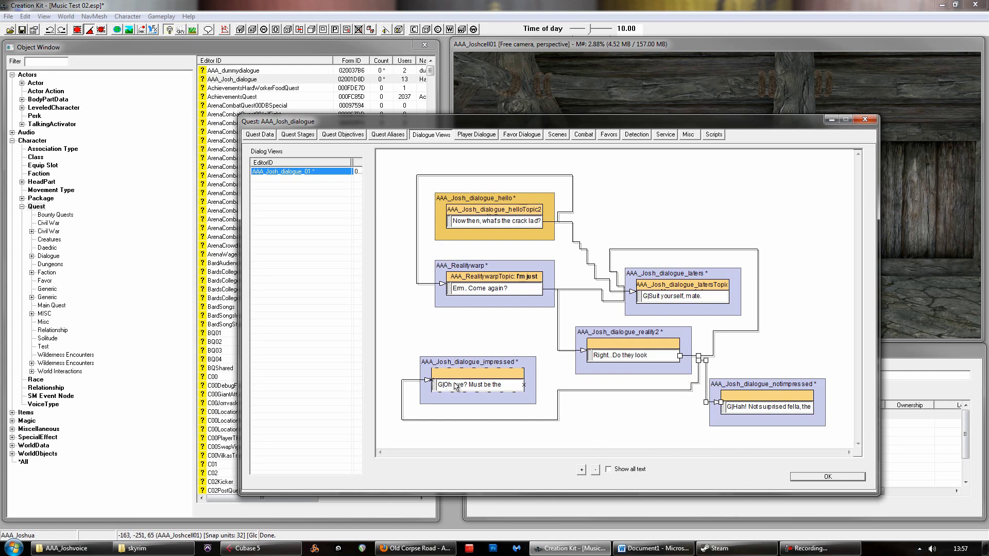
{"action": "left_click", "coordinate": [800, 481]}
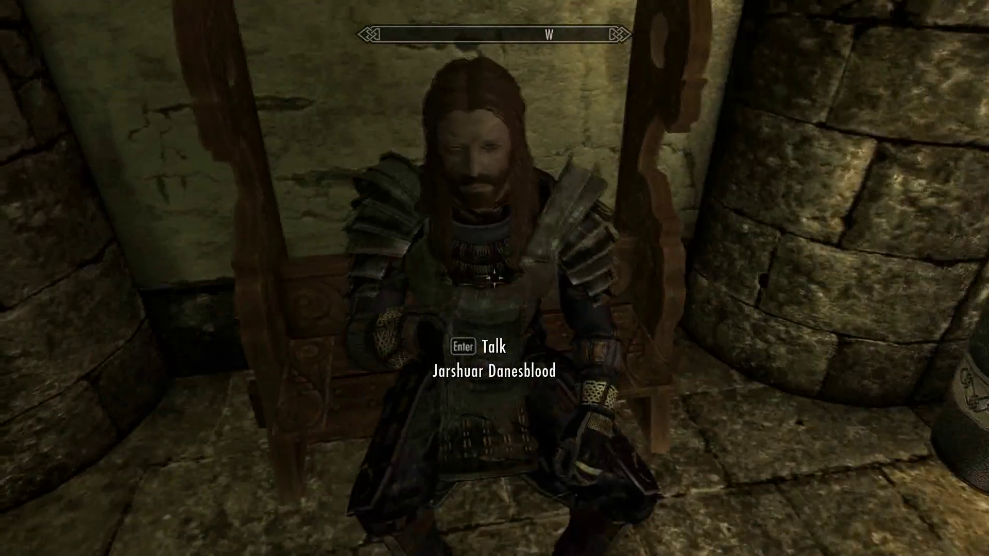
Ask the NPC Hello, then reply 'demonstrating our world', 'I'm a wizard' and 'going pretty badly'
{"action": "key", "text": "Return"}
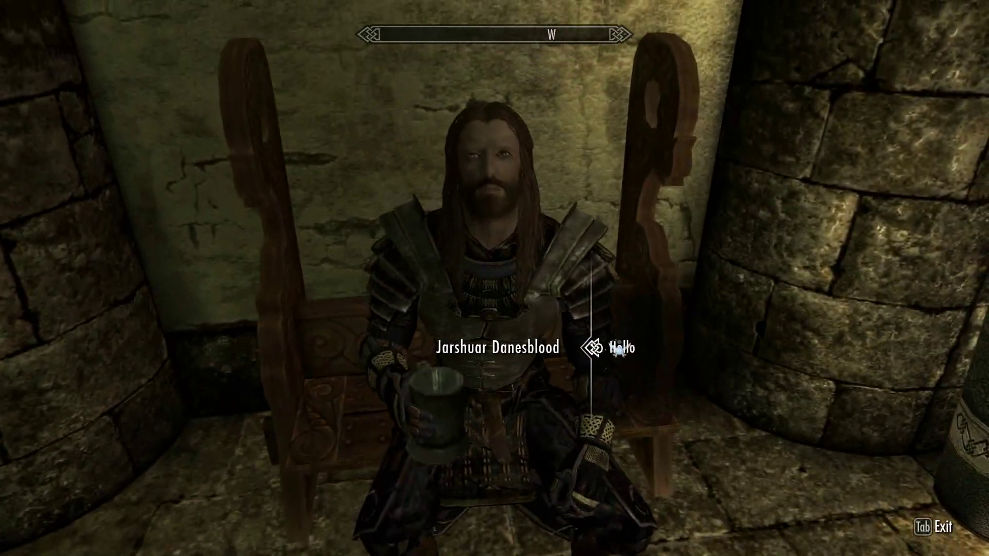
{"action": "left_click", "coordinate": [618, 349]}
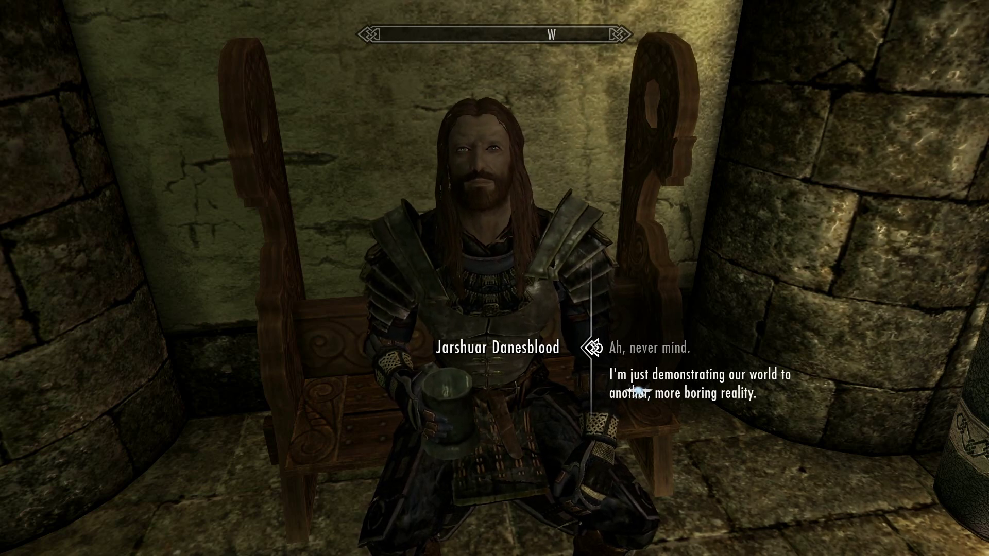
{"action": "left_click", "coordinate": [640, 392]}
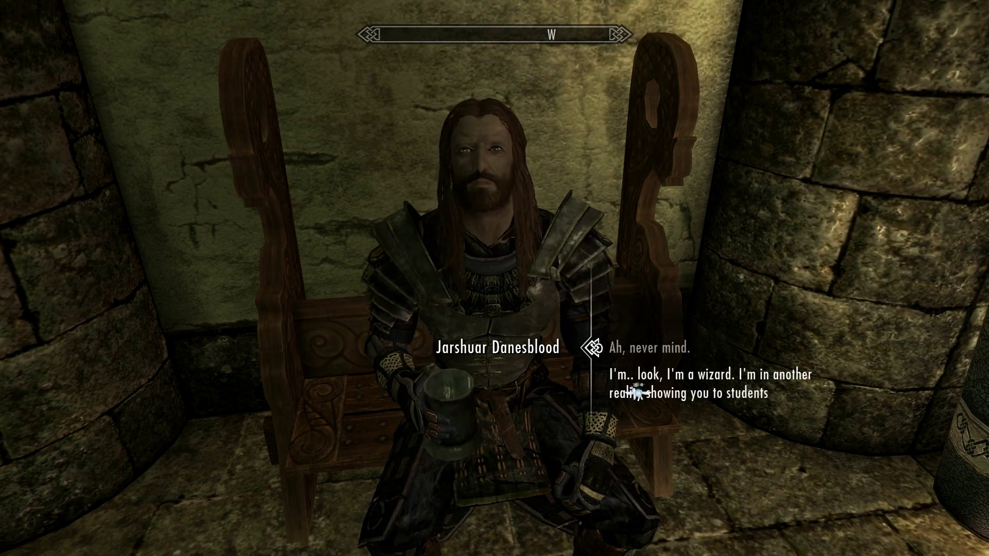
{"action": "left_click", "coordinate": [656, 397]}
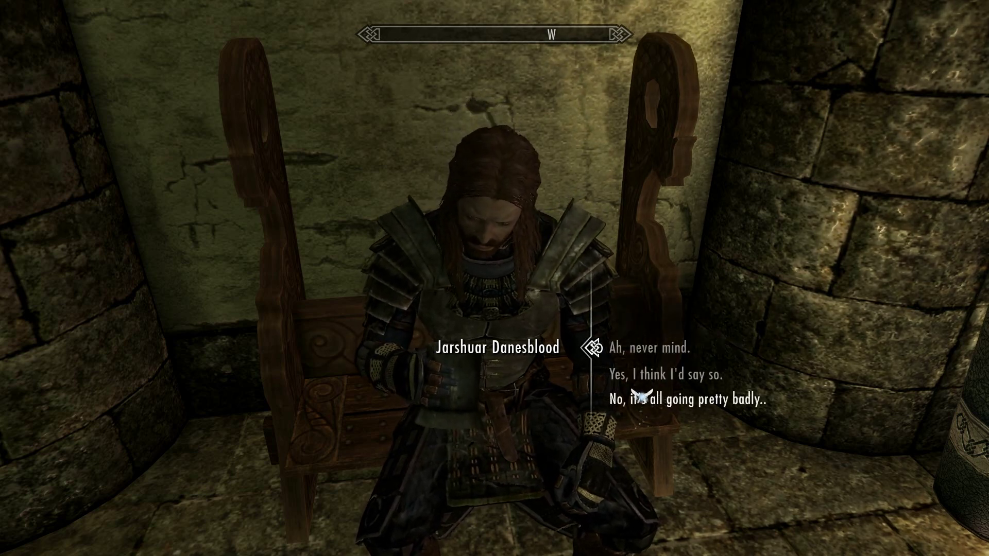
{"action": "left_click", "coordinate": [643, 397]}
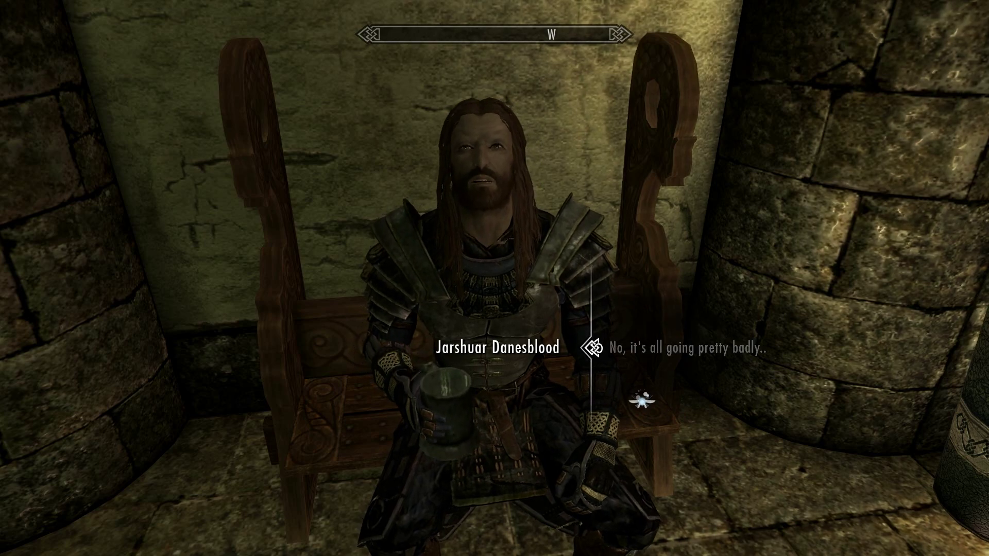